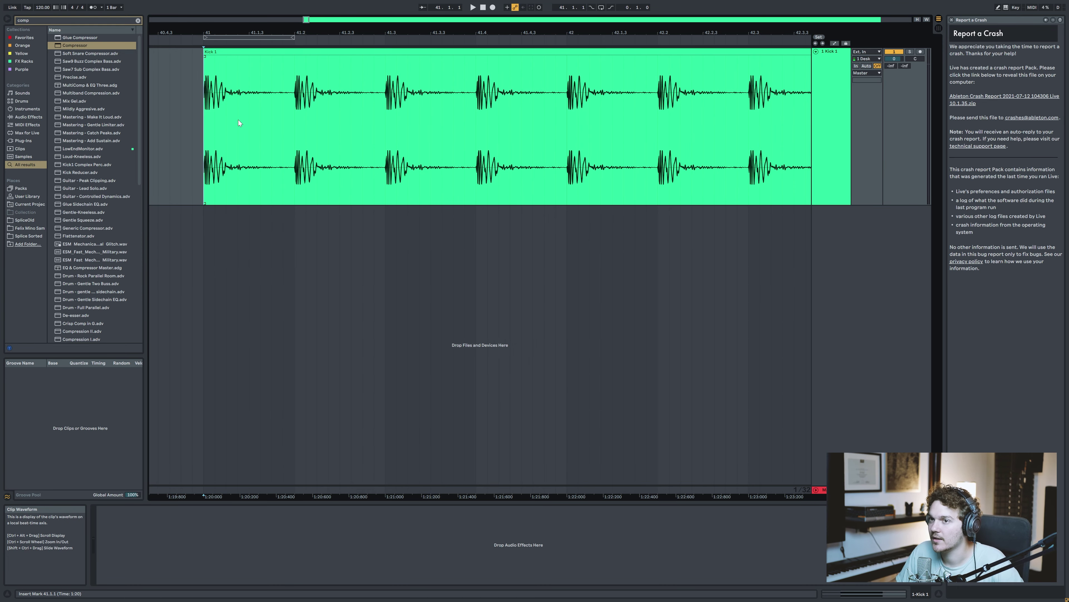
# Step: Audition the Kick 1 clip and remove the first kick's tail from 41.1.2 up to 41.2.1
pyautogui.press('space')
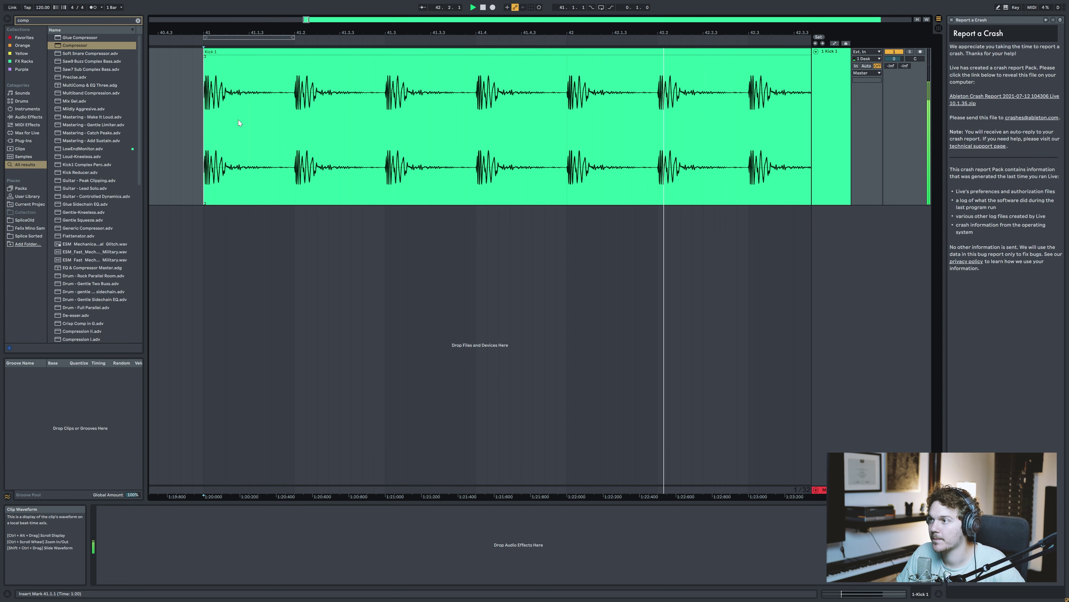
pyautogui.click(238, 123)
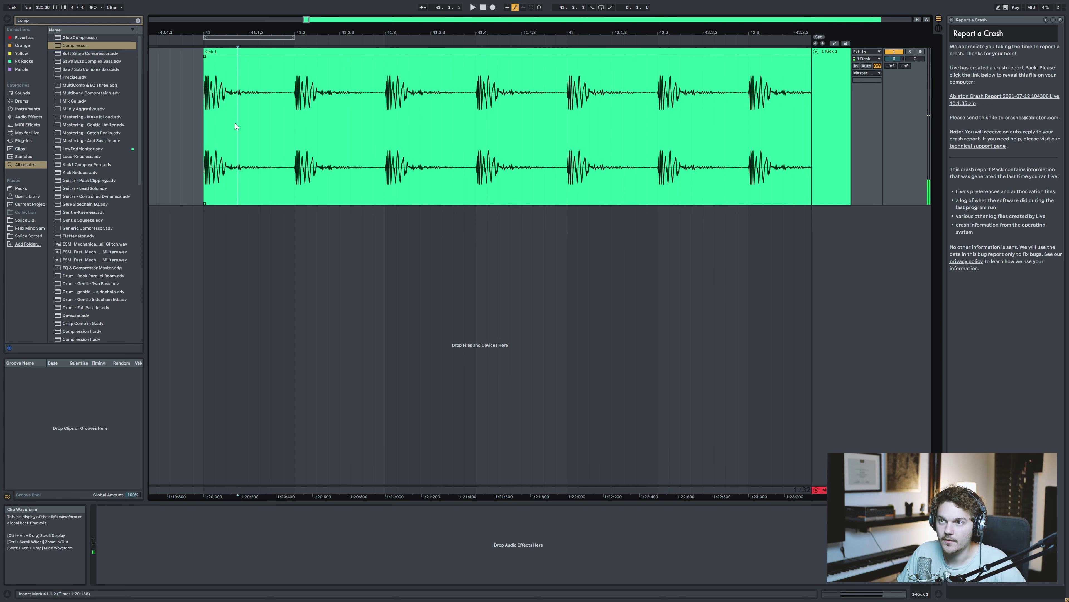
pyautogui.click(226, 123)
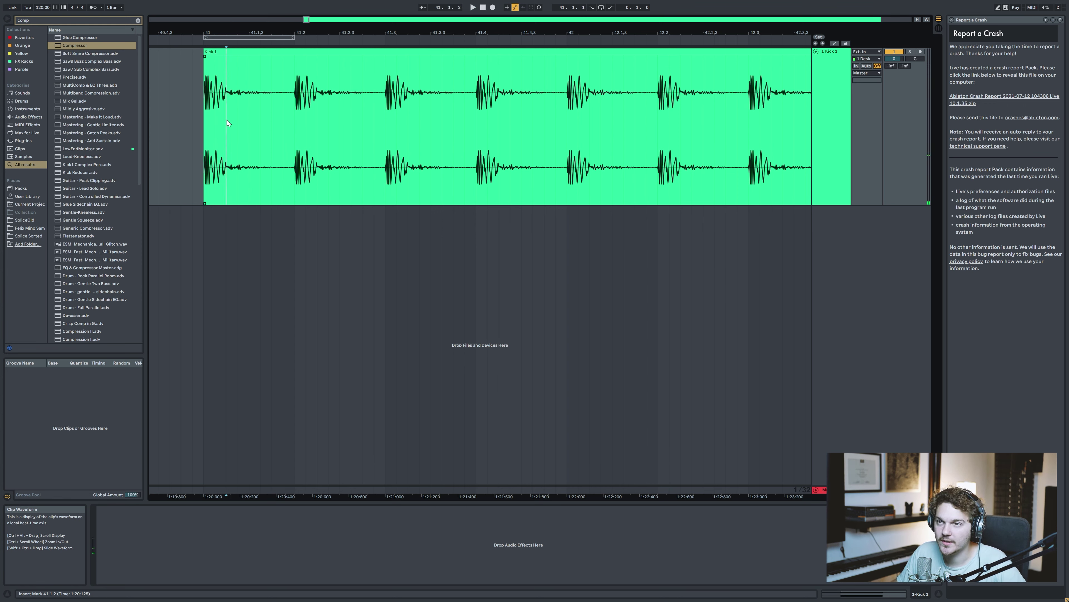
pyautogui.keyDown('shift'); pyautogui.click(289, 126); pyautogui.keyUp('shift')
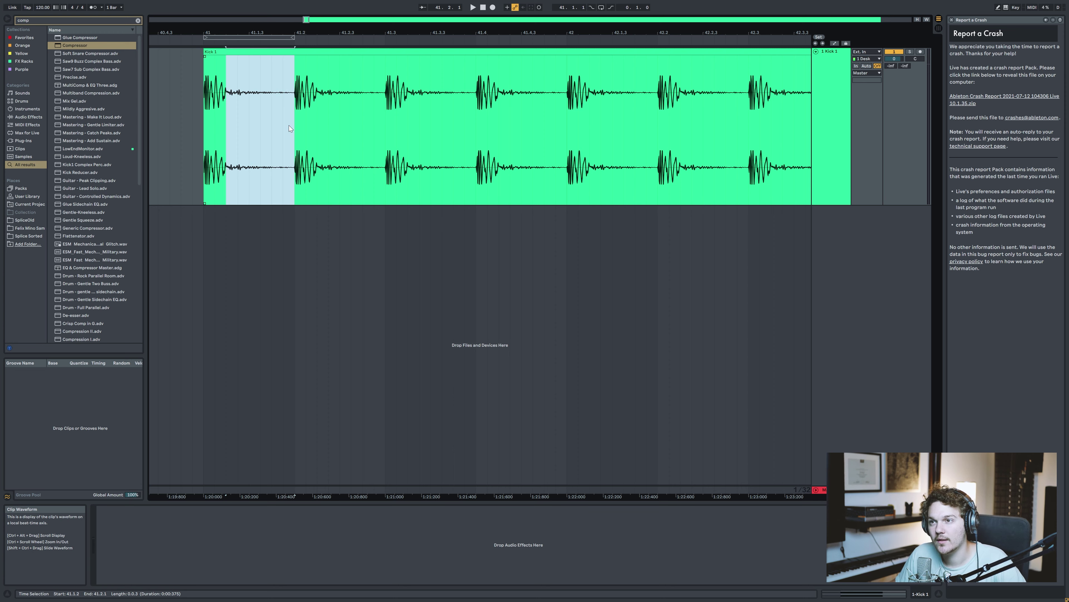
pyautogui.press('Delete')
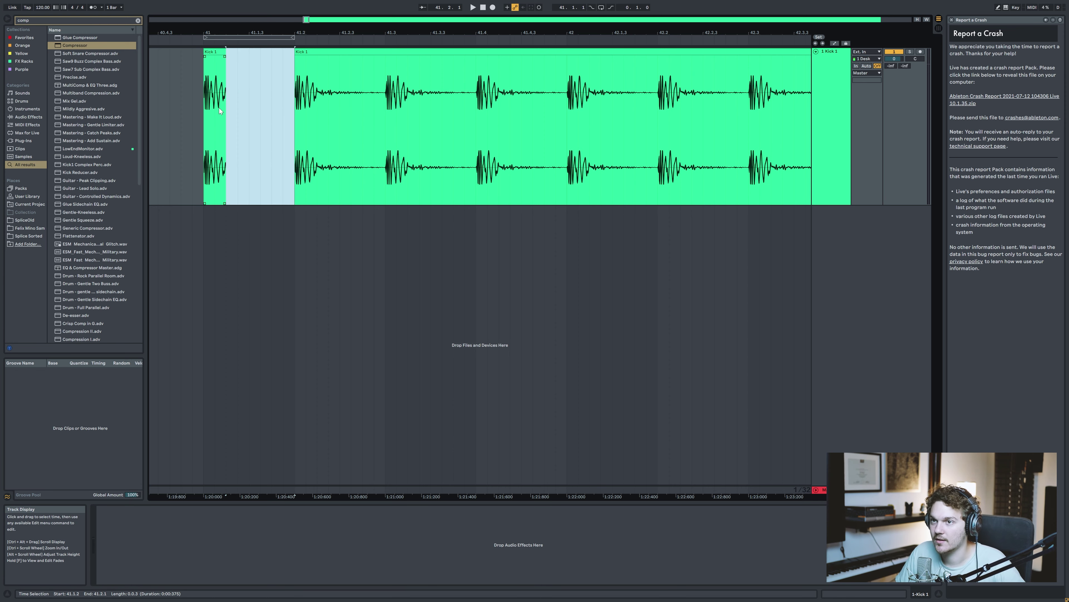
# Step: Loop the first beat from 41.1.1 to 41.2.1, lengthen the trimmed kick to 41.1.3, fade out its tail and audition it
pyautogui.keyDown('shift'); pyautogui.click(197, 105); pyautogui.keyUp('shift')
pyautogui.hotkey('ctrl', 'l')
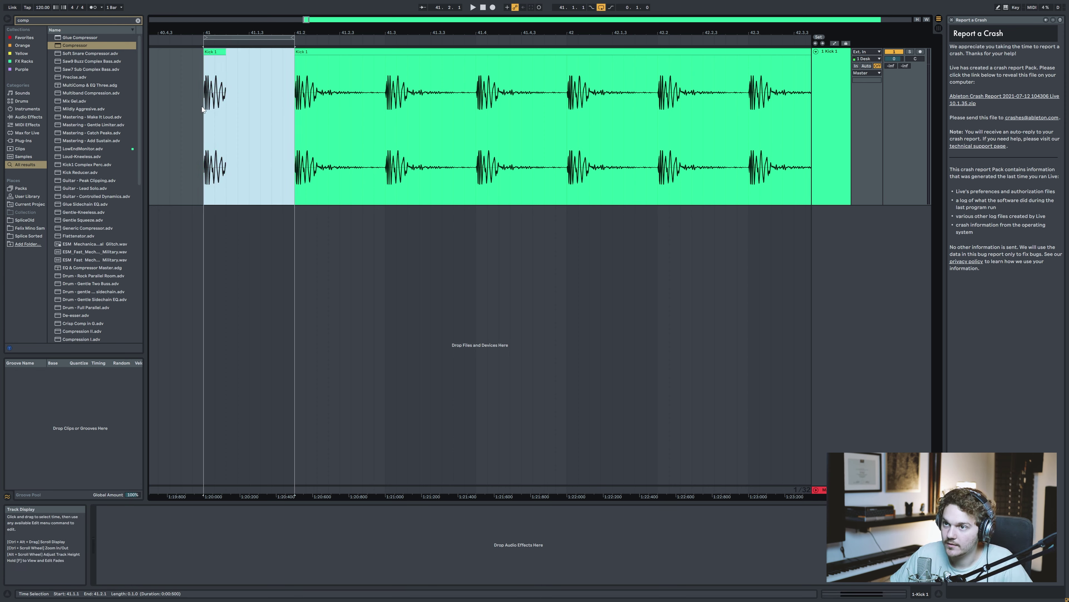
pyautogui.moveTo(224, 58)
pyautogui.mouseDown()
pyautogui.moveTo(248, 53)
pyautogui.moveTo(219, 54)
pyautogui.mouseUp()
pyautogui.click(226, 52)
pyautogui.press('space')
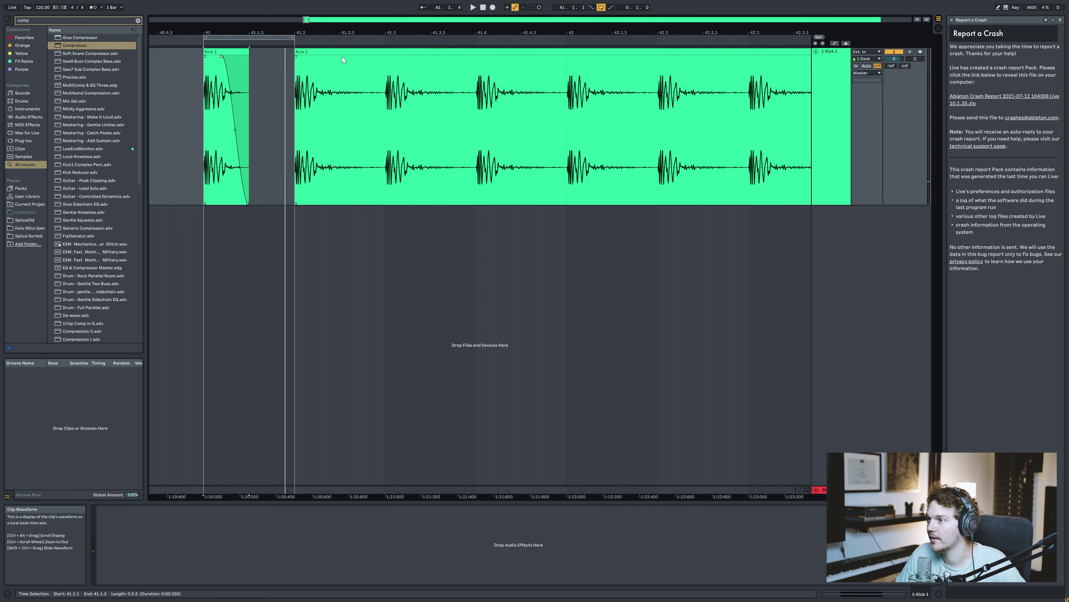
# Step: Delete the shortened first kick and extend the remaining Kick 1 clip back to 41.1.1
pyautogui.click(248, 52)
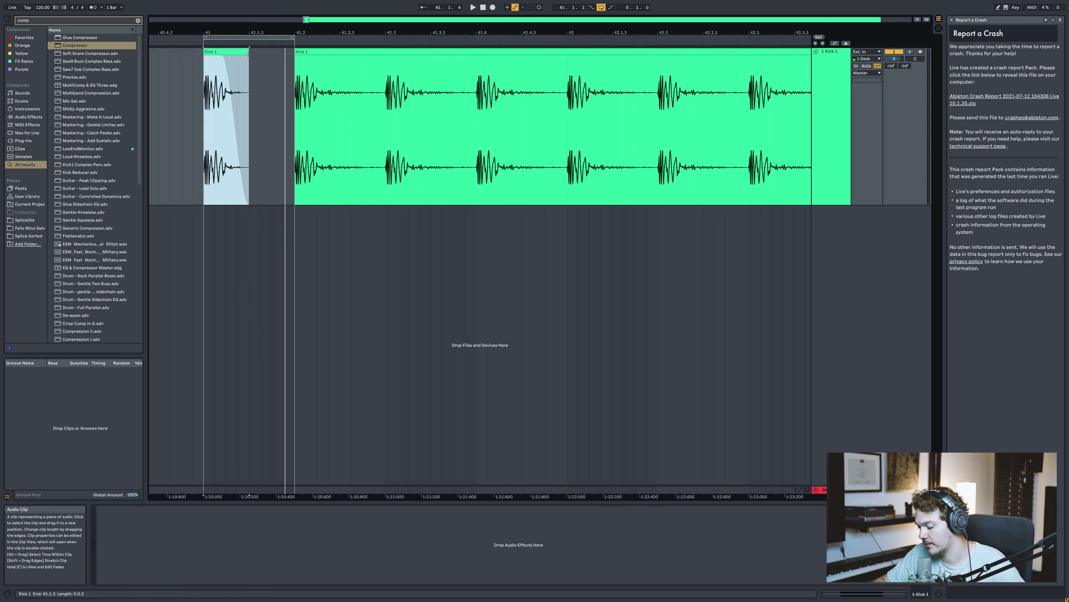
pyautogui.press('Delete')
pyautogui.click(269, 37)
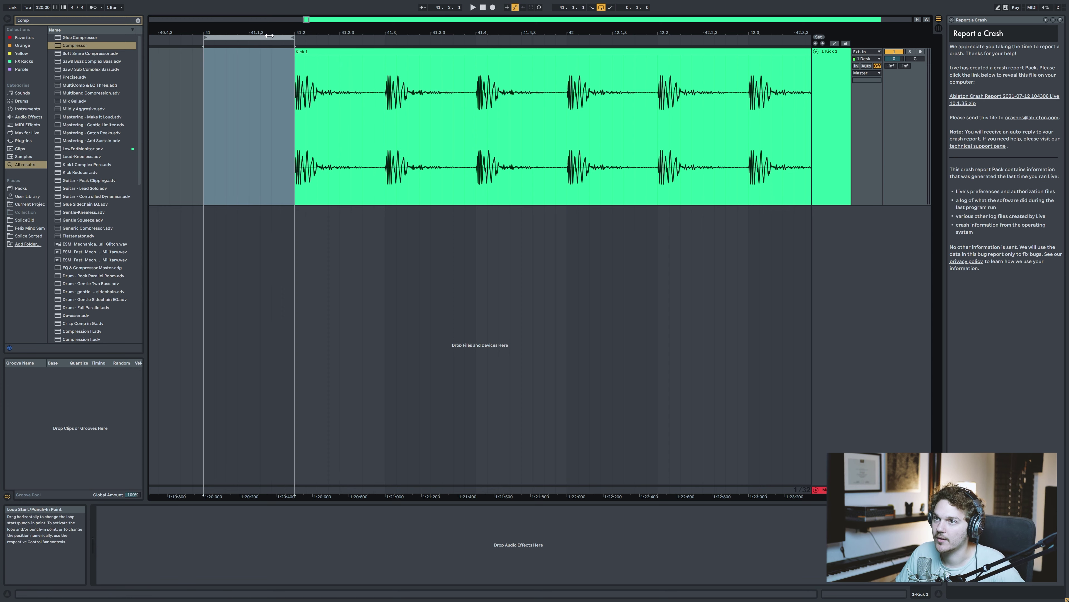
pyautogui.moveTo(295, 53); pyautogui.dragTo(203, 78)
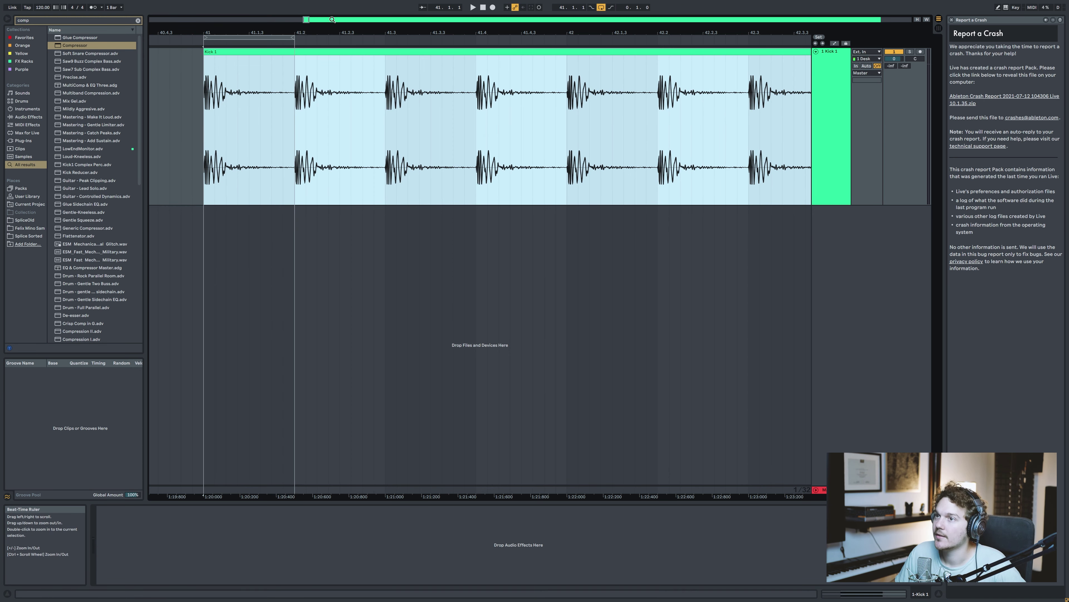
# Step: Loop the first two bars of the Kick 1 clip, from bar 41 to bar 43
pyautogui.keyDown('ctrl'); pyautogui.scroll(-10, 262, 115); pyautogui.keyUp('ctrl')
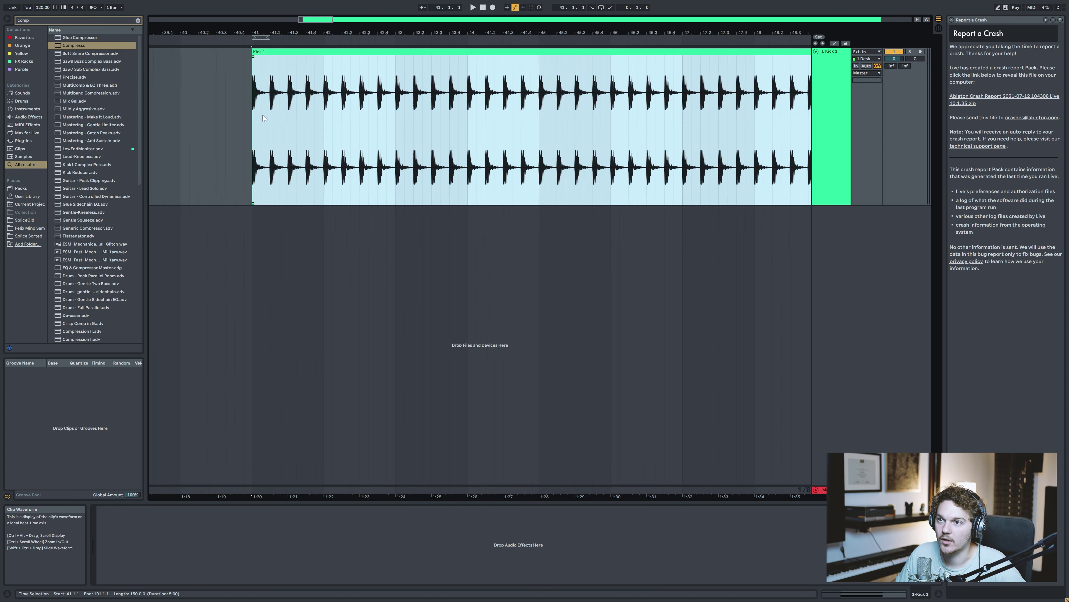
pyautogui.moveTo(263, 106); pyautogui.dragTo(289, 108)
pyautogui.hotkey('ctrl', 'l')
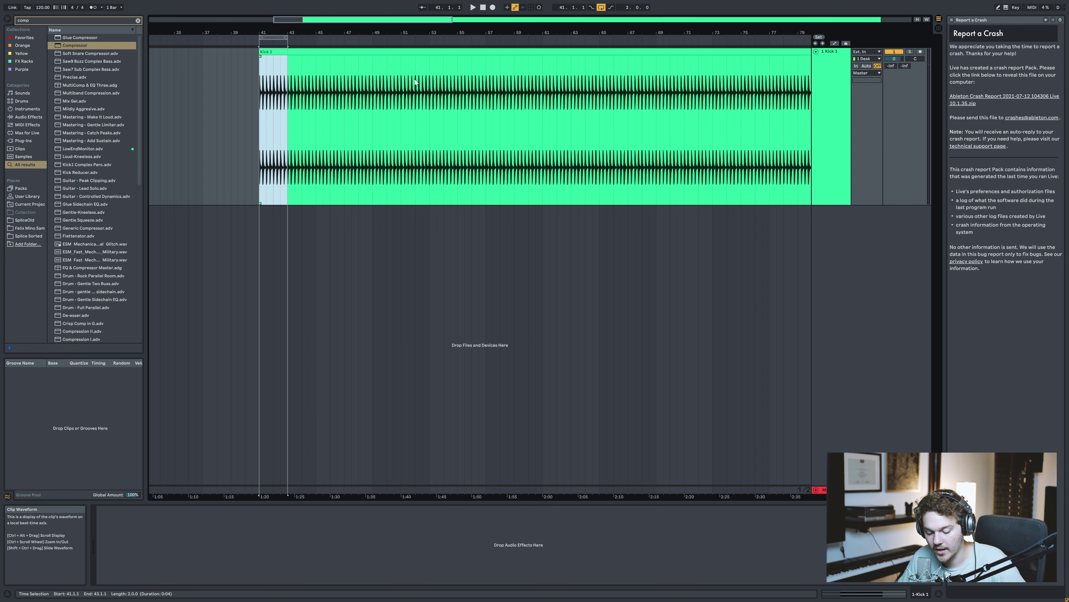
# Step: Search the browser for "transient master" and add the Transient Master plug-in to the Kick 1 track
pyautogui.hotkey('ctrl', 'f')
pyautogui.write('transi')
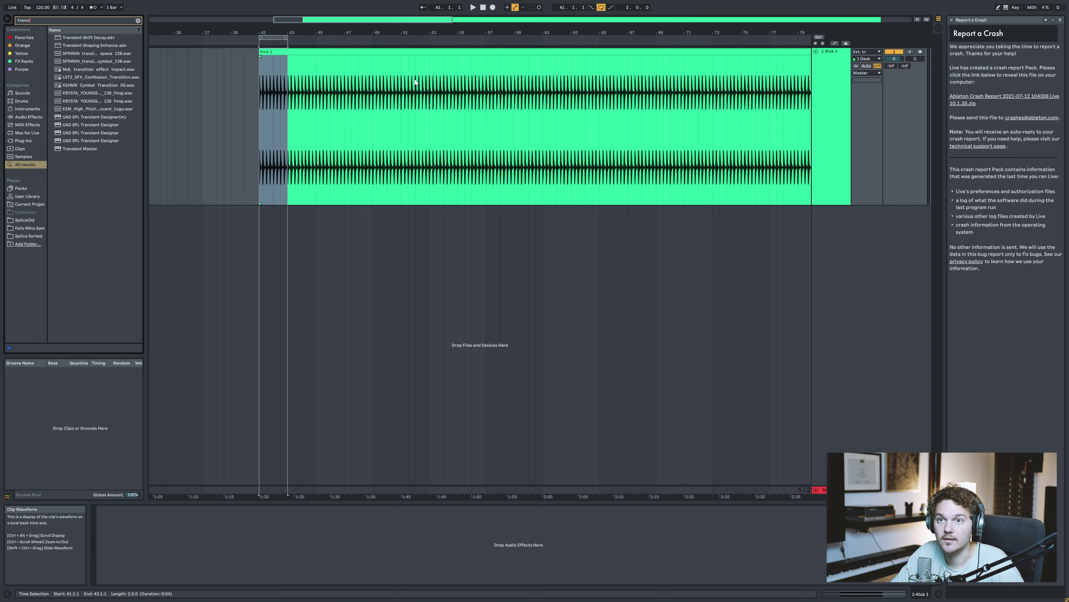
pyautogui.write('ent maste')
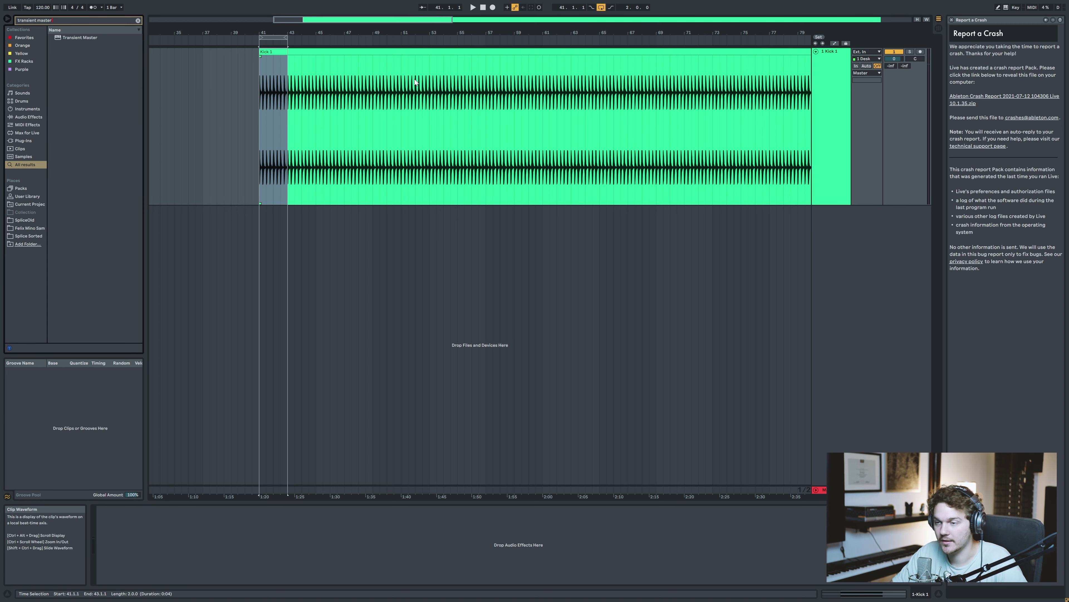
pyautogui.write('r')
pyautogui.press('Down')
pyautogui.press('Return')
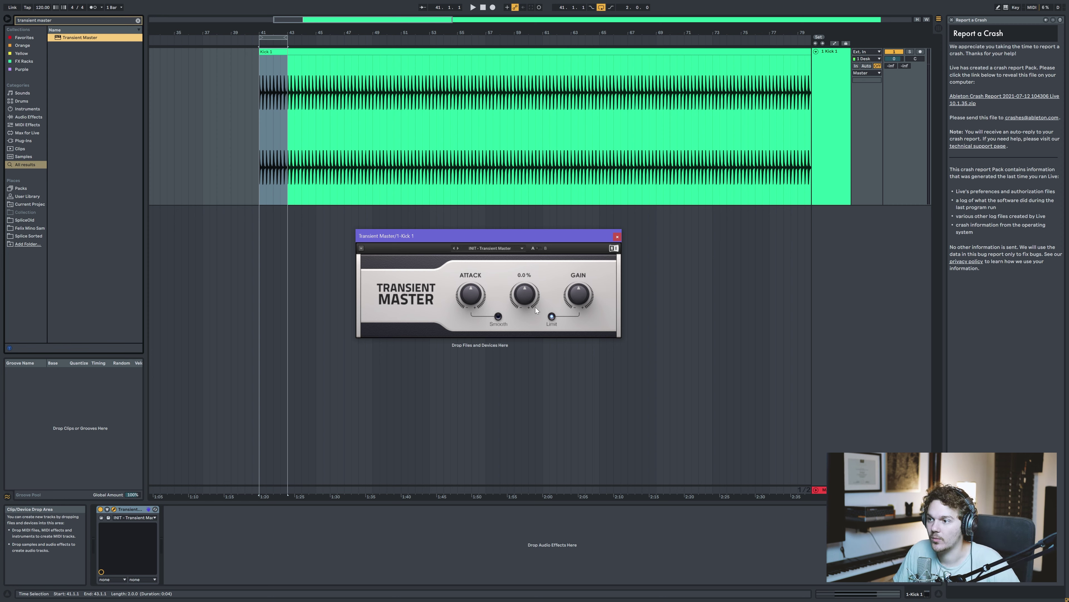
# Step: Play the looped kick and reduce Transient Master's Sustain to tighten the tail
pyautogui.press('space')
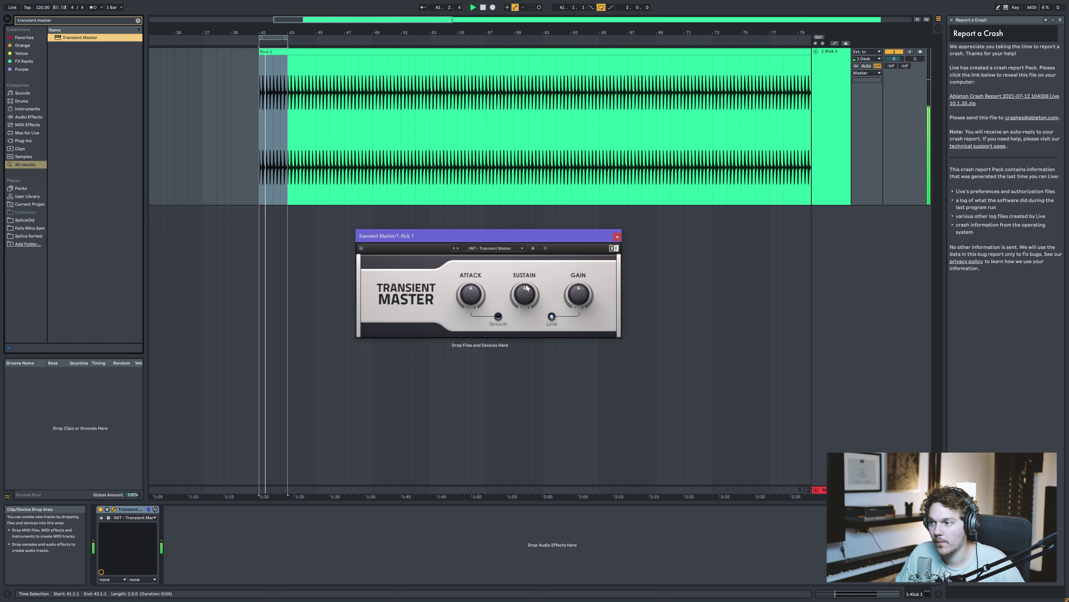
pyautogui.moveTo(526, 284)
pyautogui.mouseDown()
pyautogui.moveTo(526, 329)
pyautogui.moveTo(527, 290)
pyautogui.mouseUp()
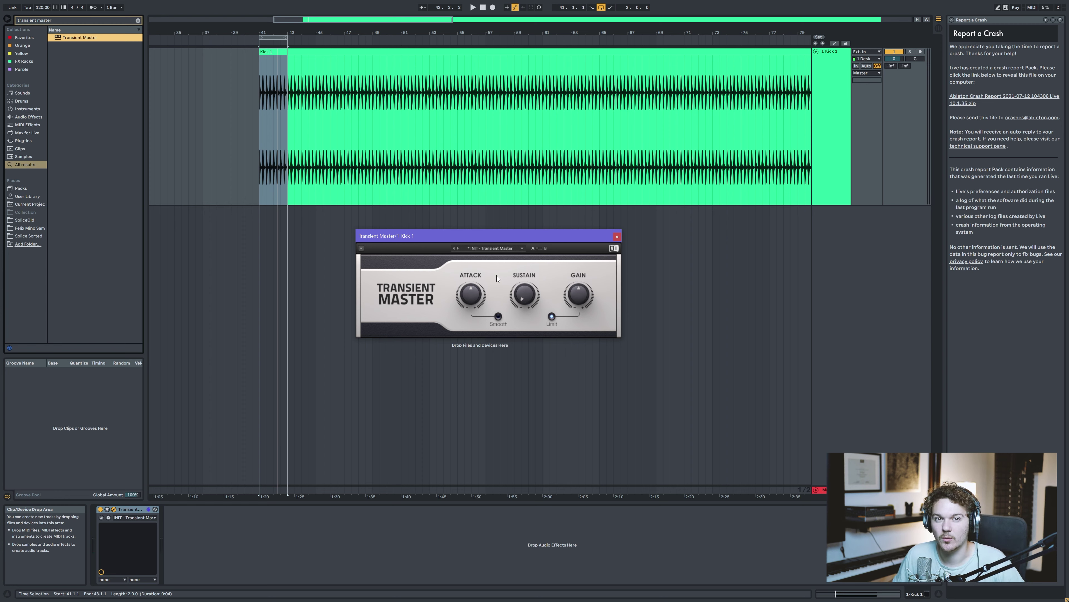
pyautogui.press('space')
pyautogui.moveTo(522, 296); pyautogui.dragTo(522, 284)
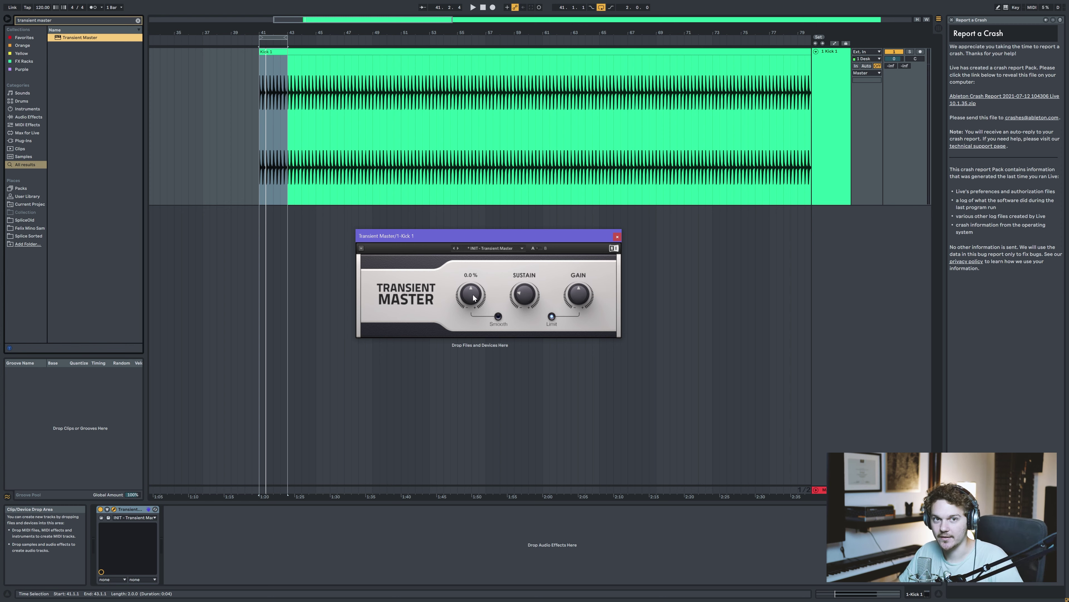
# Step: Set Transient Master's Attack to 10.0 % while the loop plays, and close the plug-in window
pyautogui.press('space')
pyautogui.moveTo(472, 294)
pyautogui.mouseDown()
pyautogui.moveTo(472, 266)
pyautogui.moveTo(472, 295)
pyautogui.mouseUp()
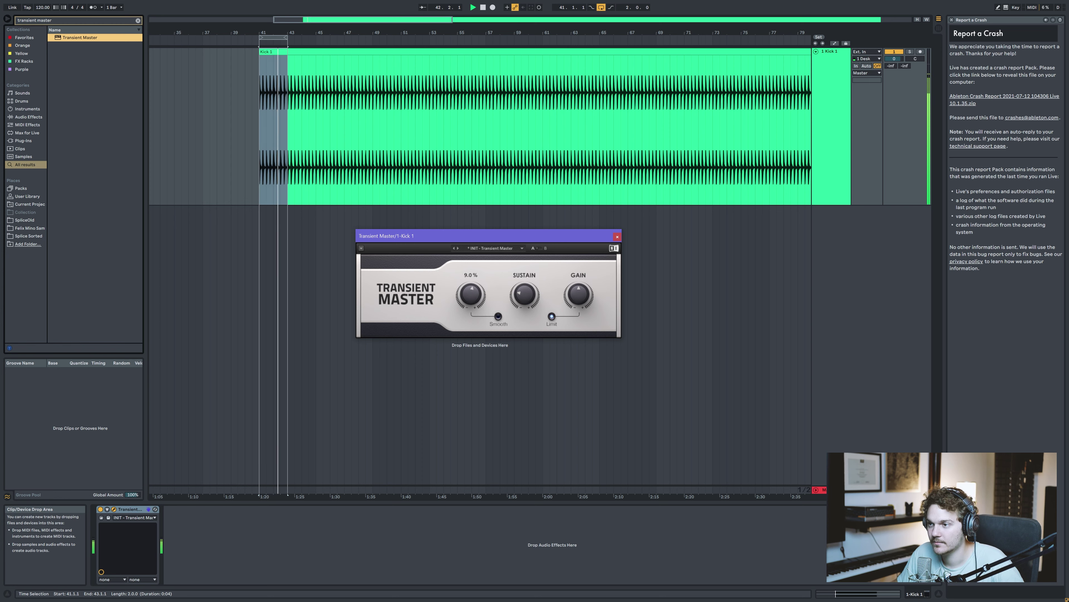
pyautogui.press('space')
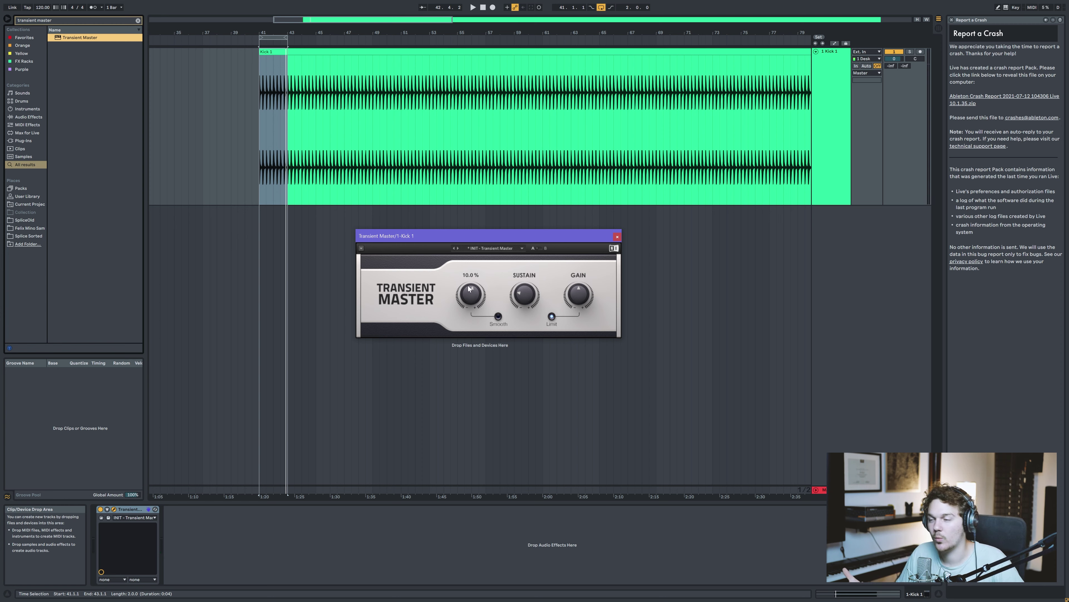
pyautogui.moveTo(546, 233); pyautogui.dragTo(411, 229)
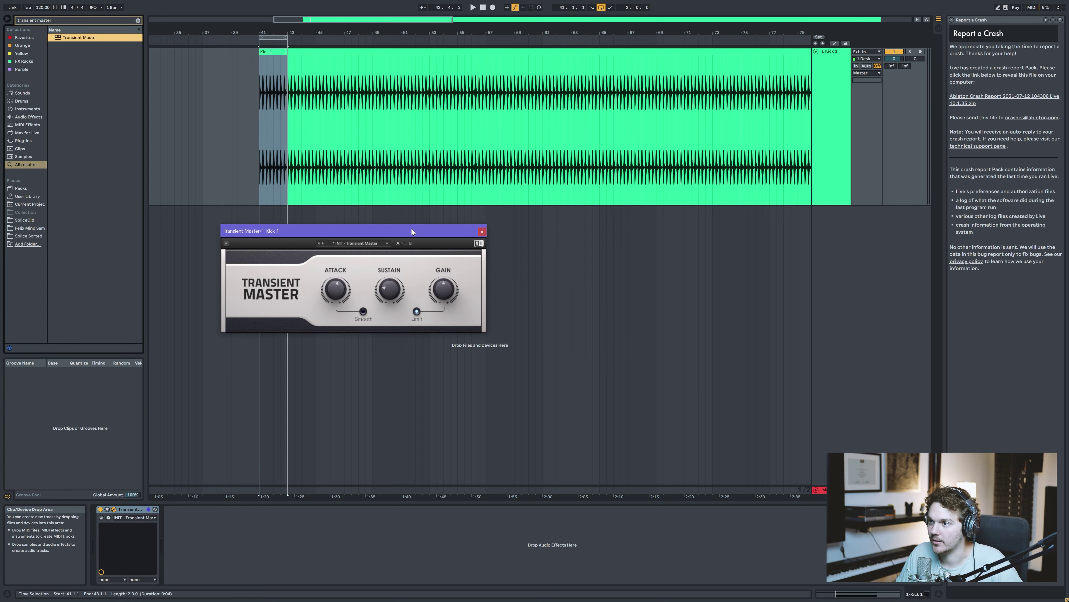
pyautogui.click(258, 168)
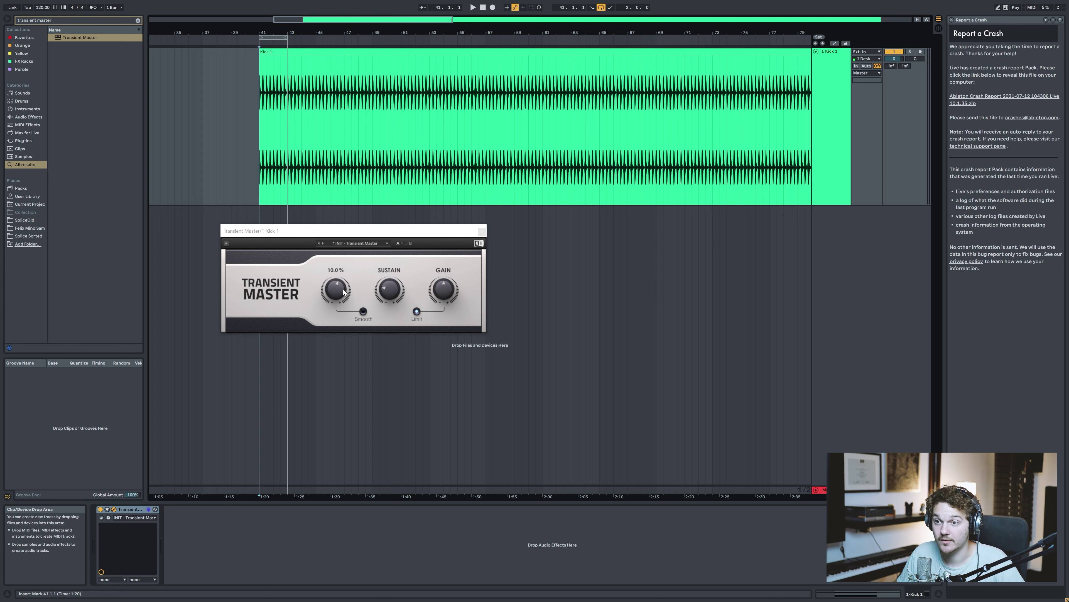
pyautogui.click(482, 230)
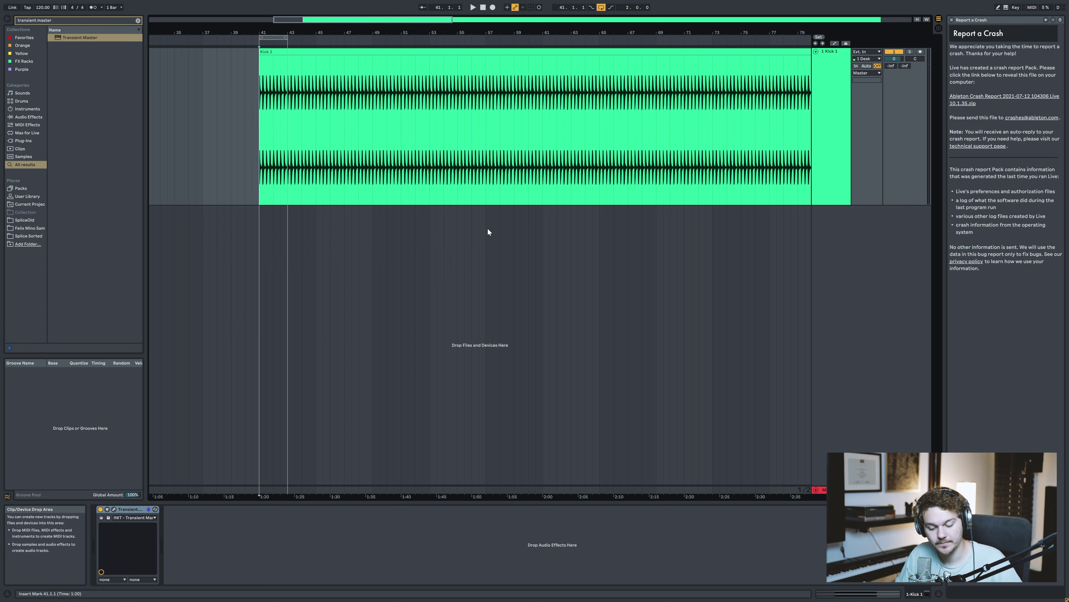
# Step: Search the browser for "glue", add the Glue Compressor after Transient Master and lengthen its attack
pyautogui.press('super+f')
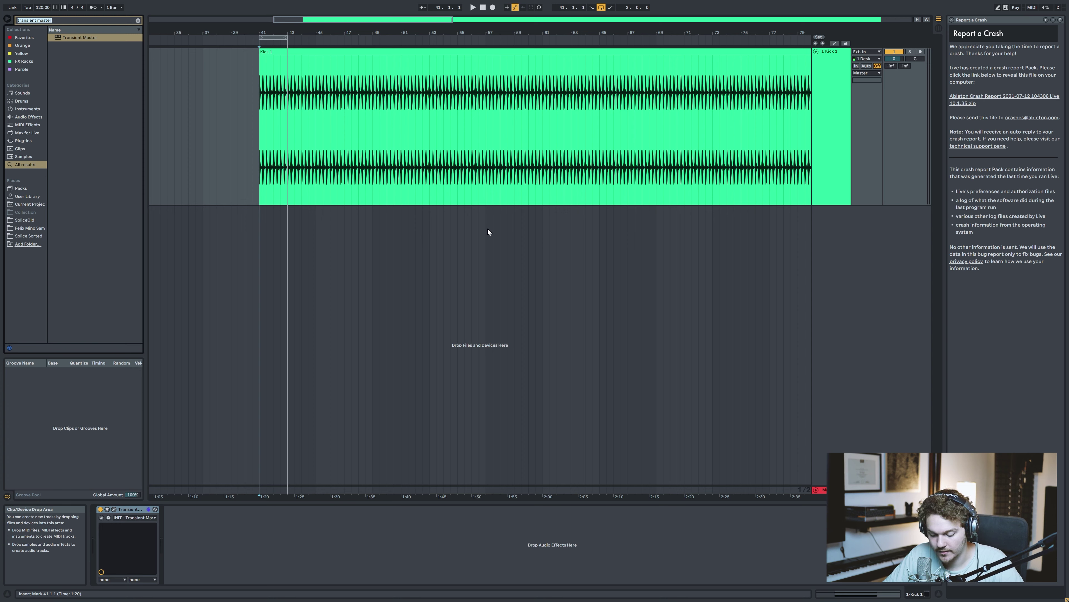
pyautogui.write('glue')
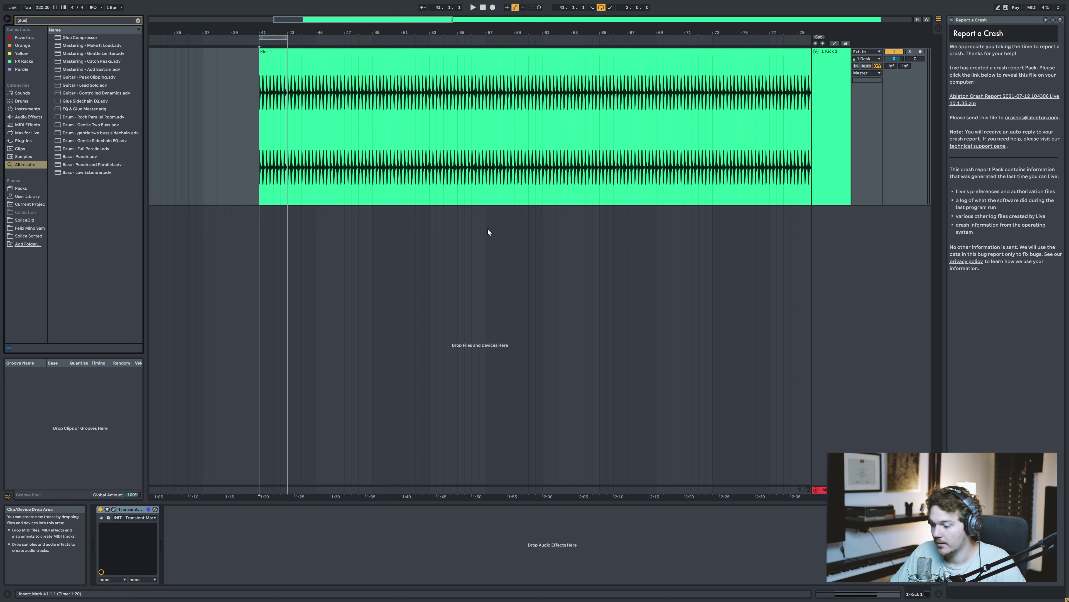
pyautogui.press('Down')
pyautogui.press('Return')
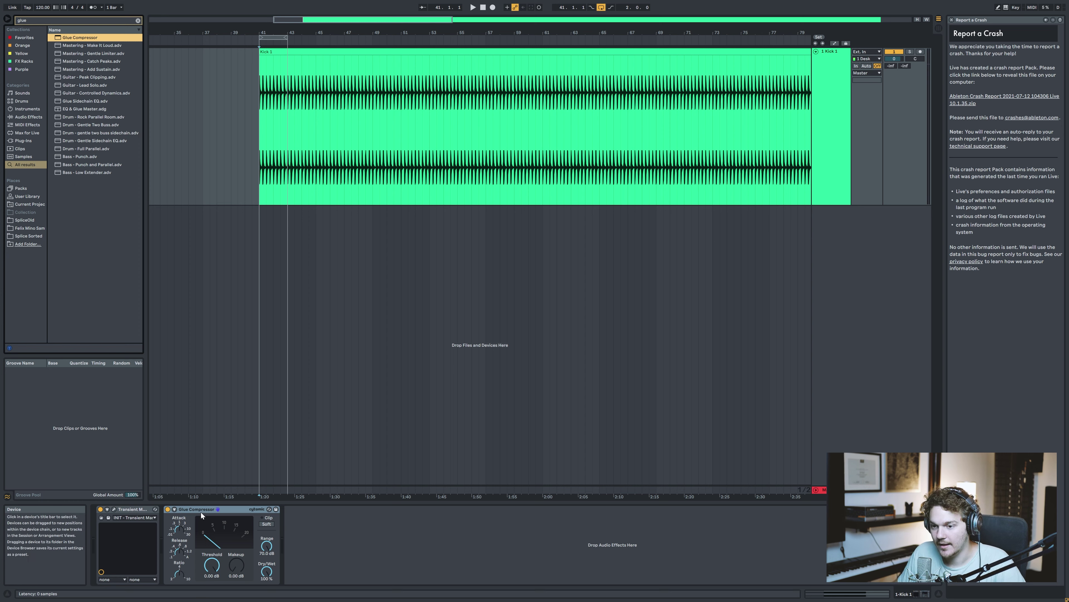
pyautogui.click(189, 532)
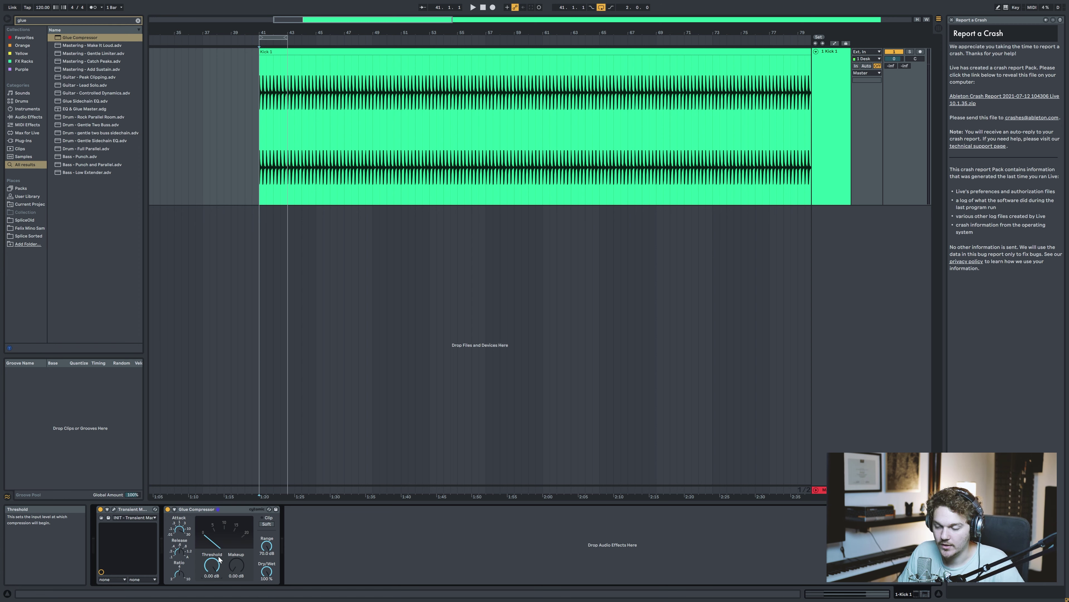
# Step: Set the Glue Compressor's threshold to -14.0 dB and makeup to 3.17 dB during playback, and enable soft clipping
pyautogui.press('space')
pyautogui.moveTo(219, 558); pyautogui.dragTo(236, 541)
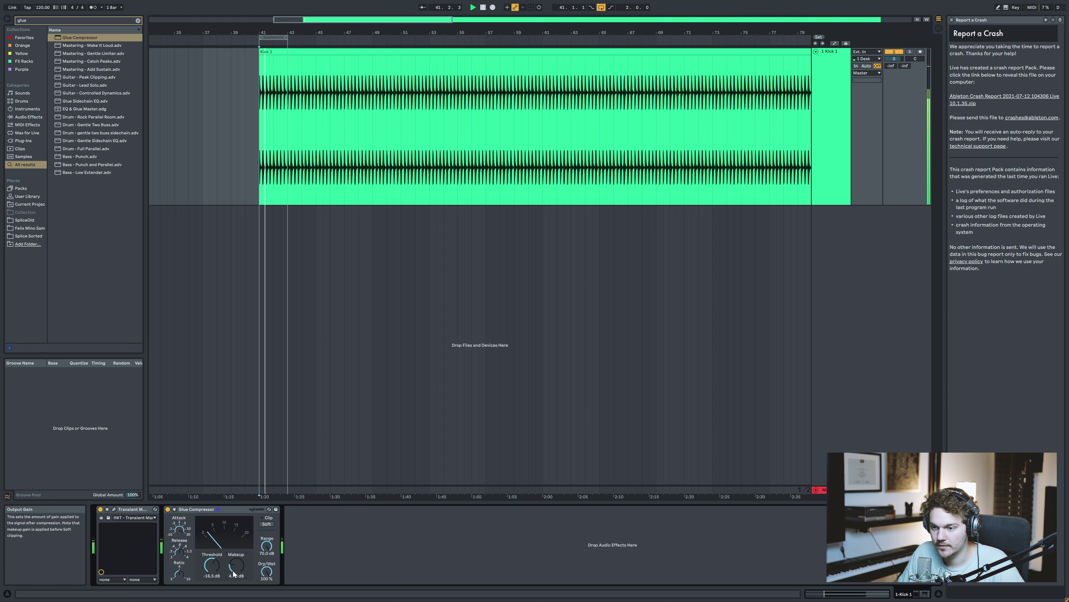
pyautogui.click(267, 524)
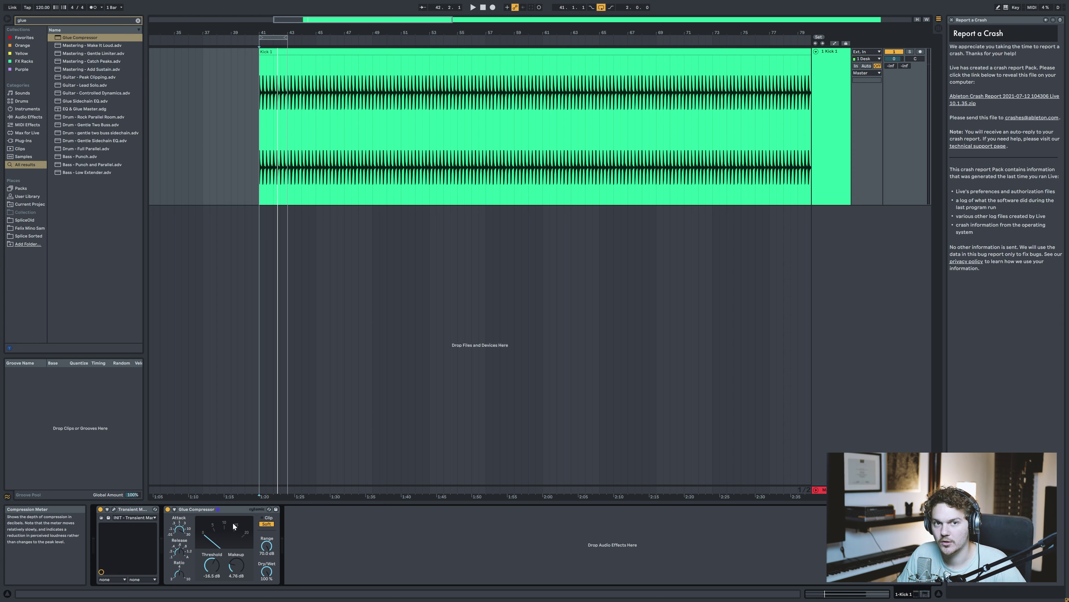
pyautogui.press('space')
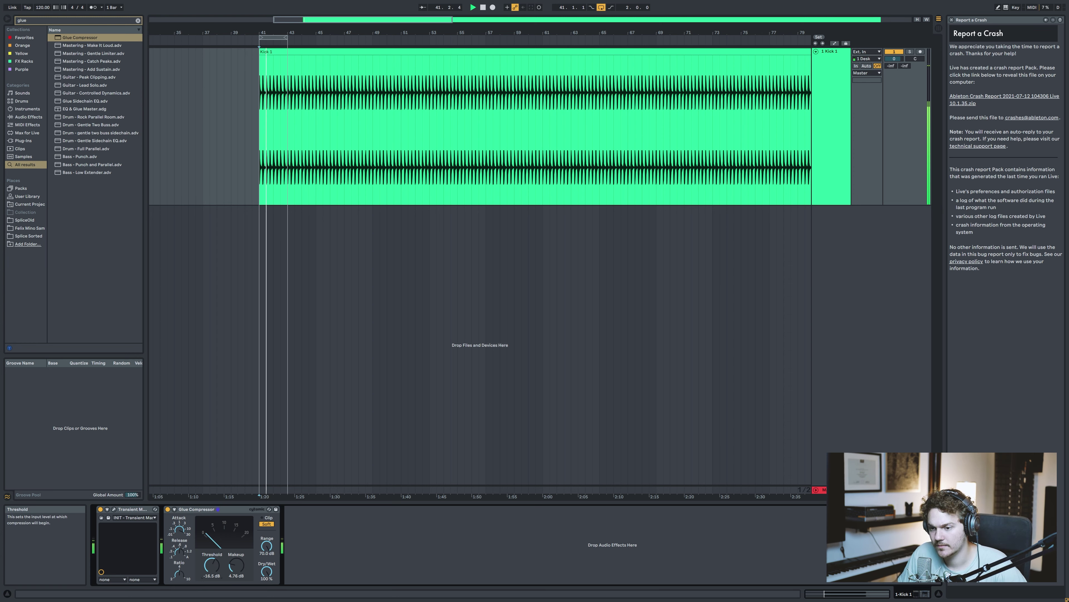
pyautogui.moveTo(212, 565); pyautogui.dragTo(232, 573)
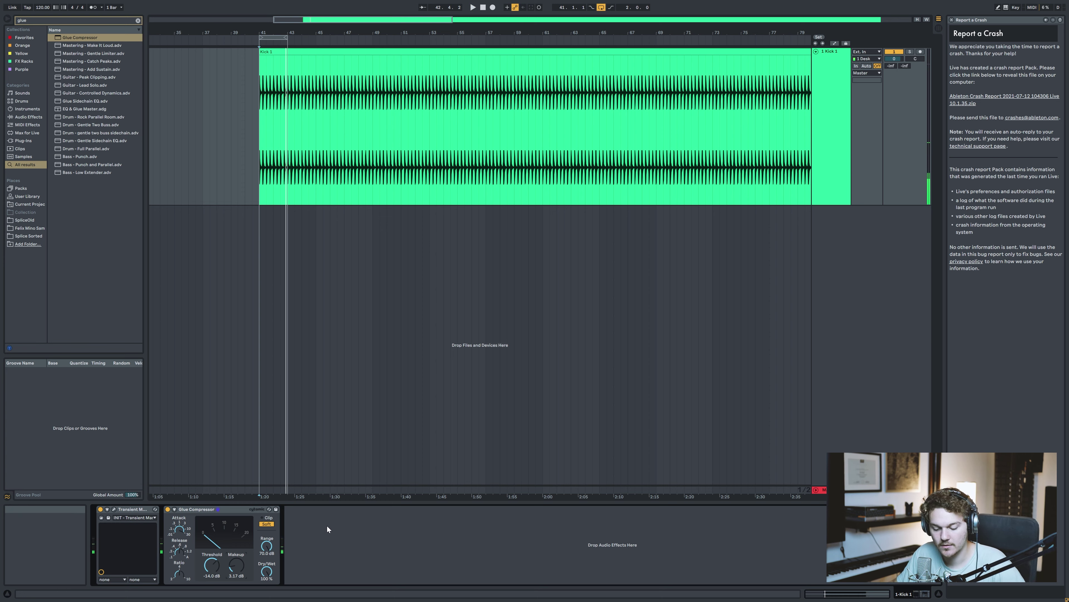
# Step: Add EQ Eight after the Glue Compressor and change its first band to the steep low-cut filter
pyautogui.hotkey('ctrl', 'f')
pyautogui.write('eq')
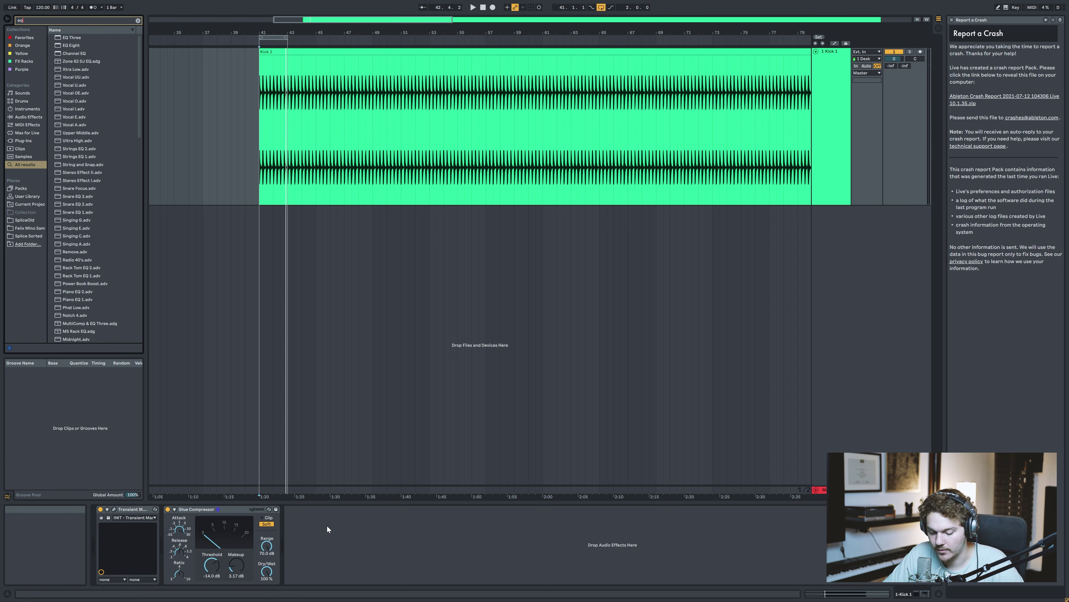
pyautogui.press('Down')
pyautogui.press('Down')
pyautogui.press('Return')
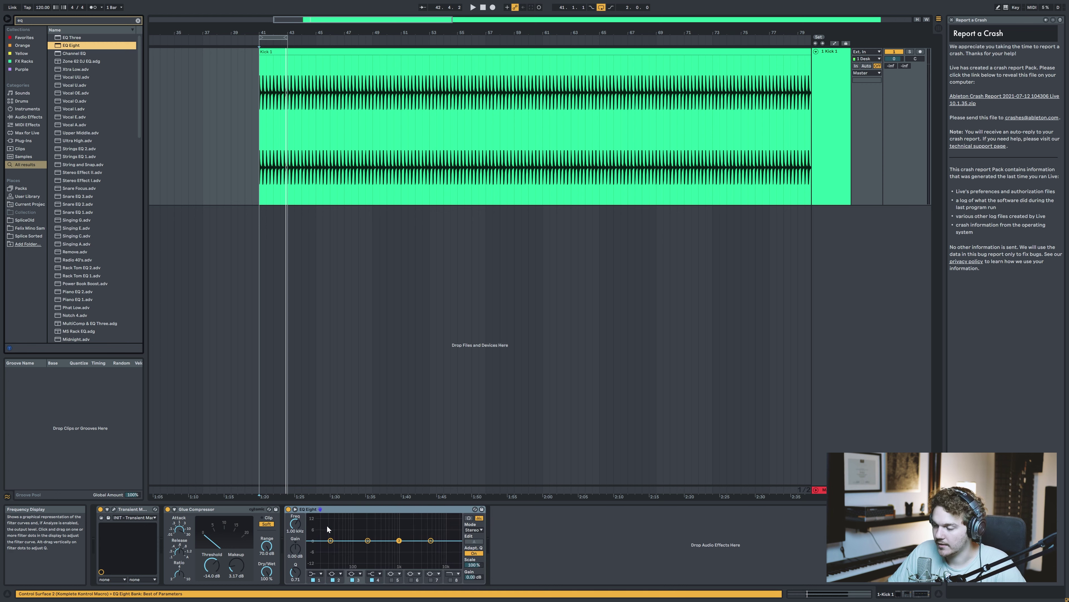
pyautogui.click(320, 573)
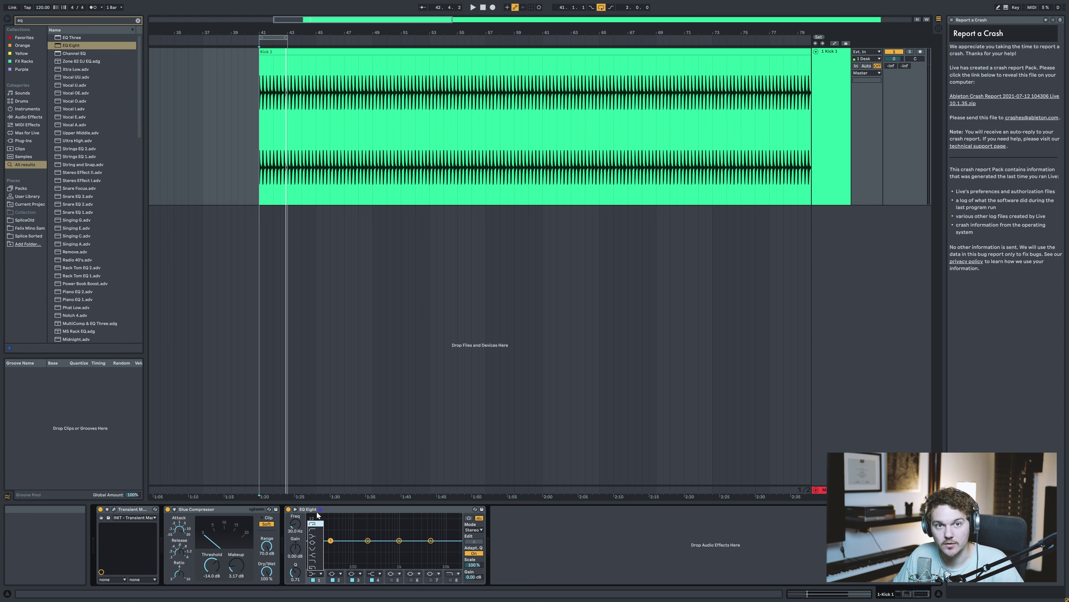
pyautogui.click(316, 524)
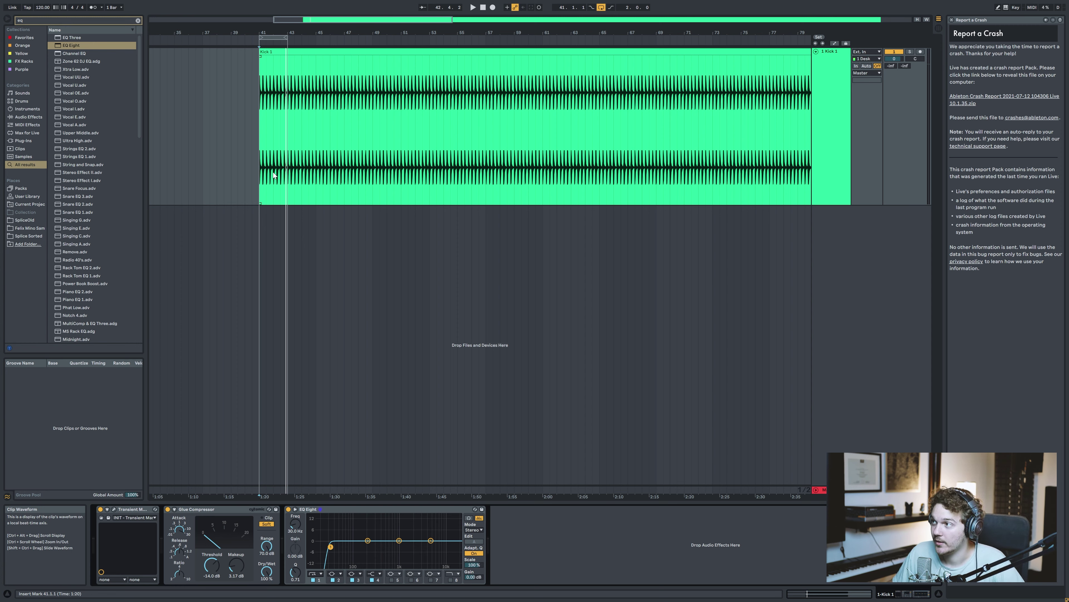
# Step: Slightly raise the Q of EQ Eight's low-cut band while the kick plays from the start of the loop
pyautogui.click(260, 169)
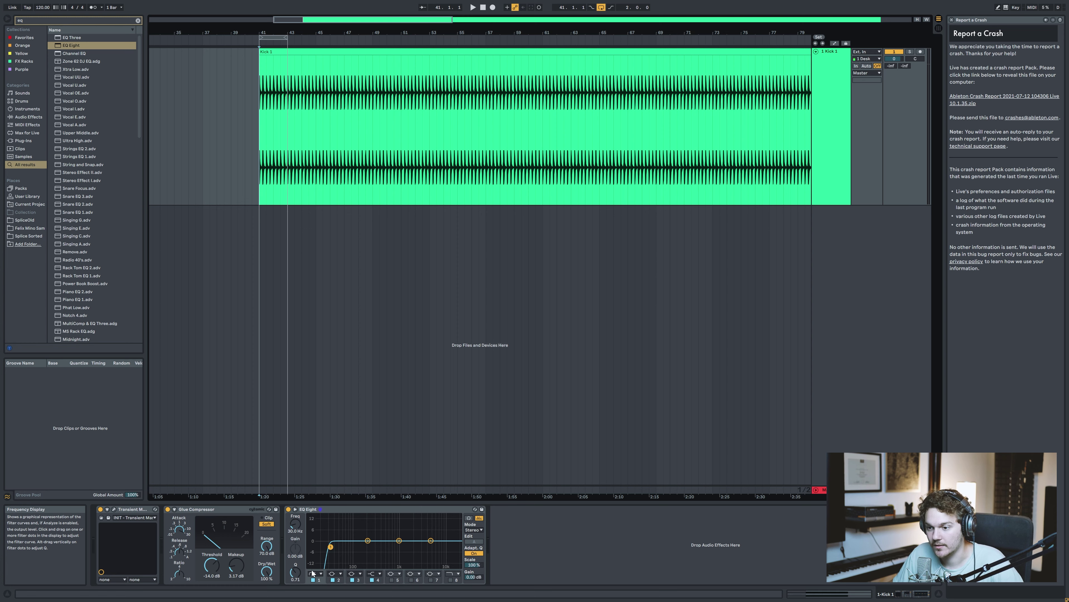
pyautogui.press('space')
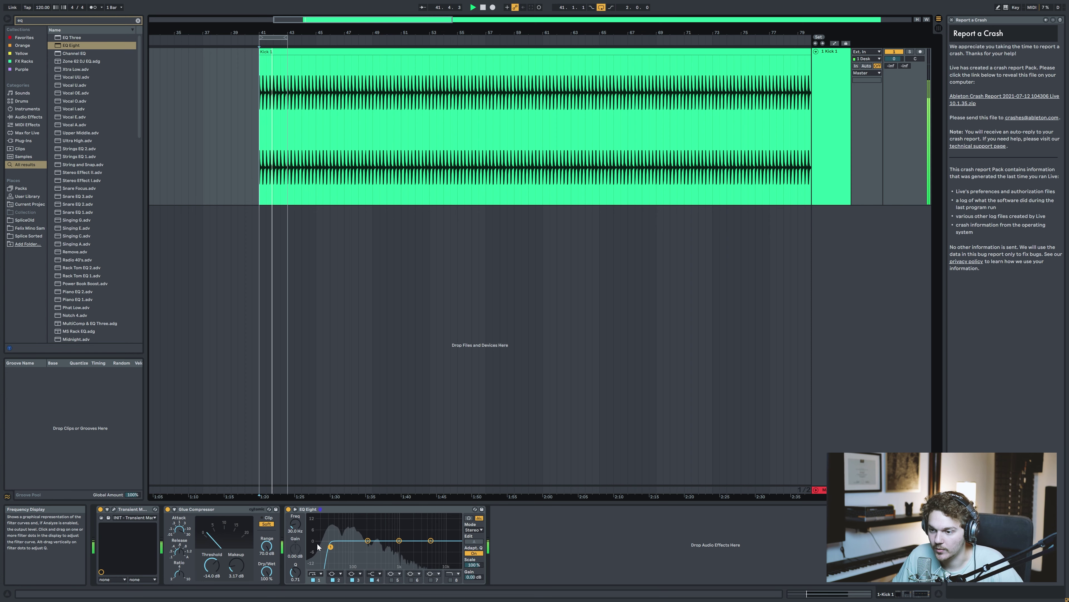
pyautogui.press('space')
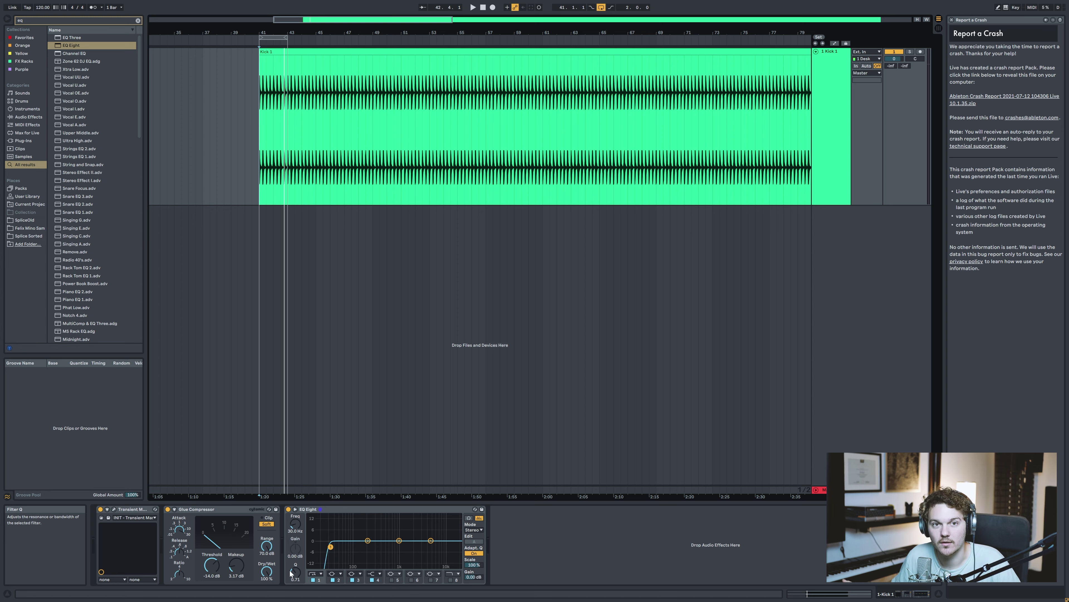
pyautogui.press('space')
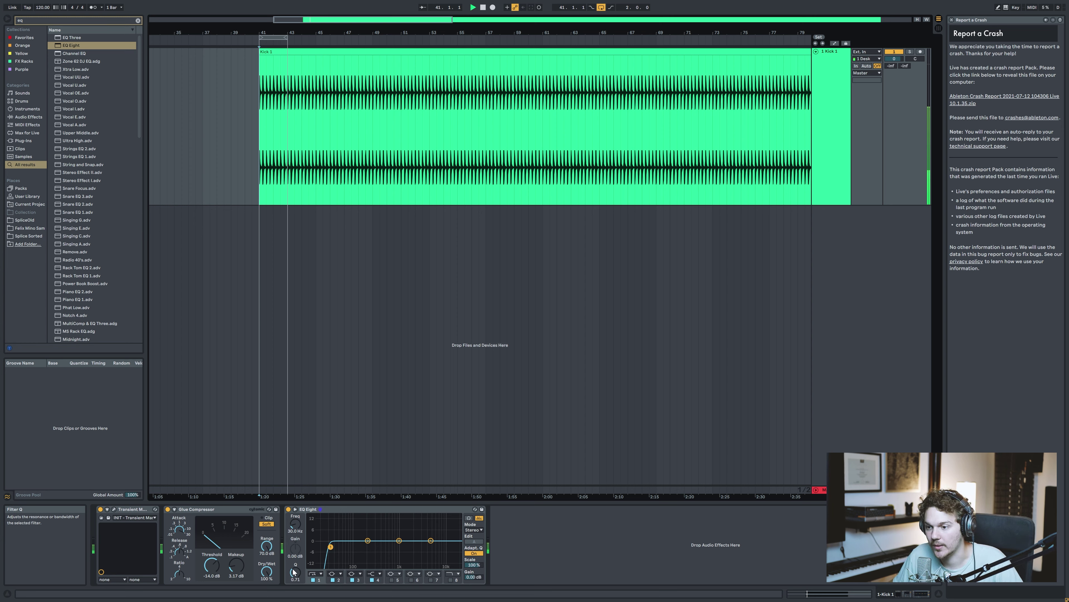
pyautogui.moveTo(295, 574)
pyautogui.mouseDown()
pyautogui.moveTo(295, 522)
pyautogui.moveTo(296, 567)
pyautogui.mouseUp()
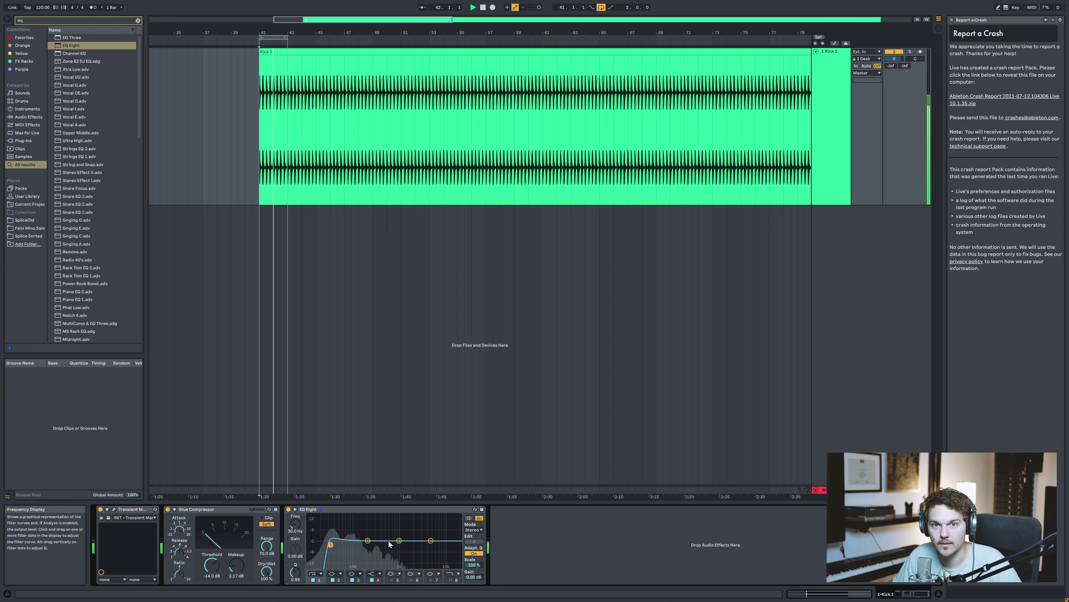
# Step: In EQ Eight, set band 2 to about 330 Hz and -3.84 dB, and band 3 to about 4.84 kHz and 3.60 dB
pyautogui.moveTo(368, 540); pyautogui.dragTo(379, 540)
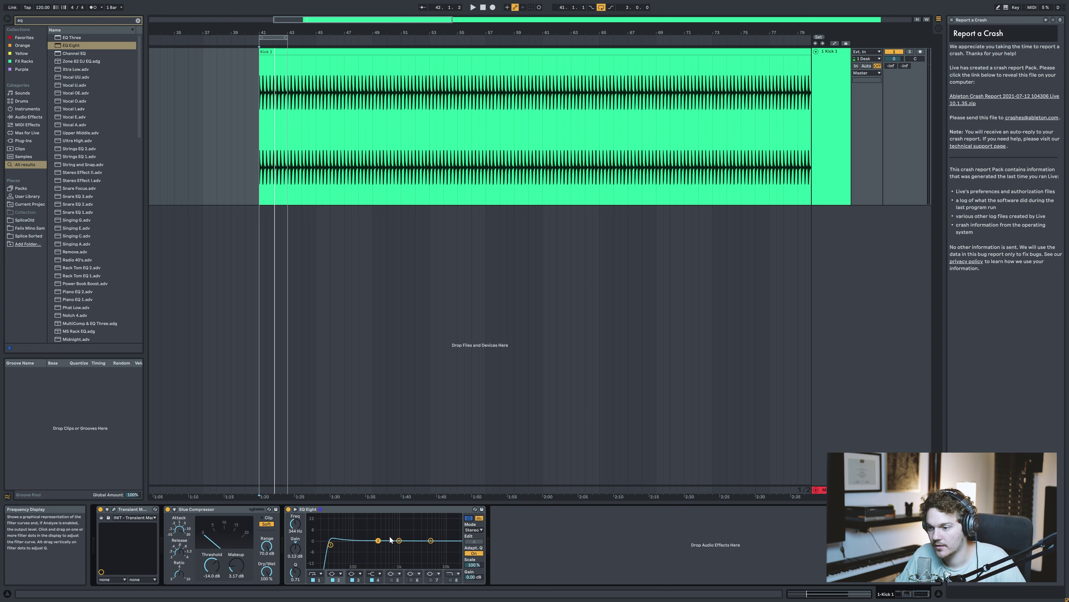
pyautogui.press('space')
pyautogui.moveTo(379, 540); pyautogui.dragTo(377, 546)
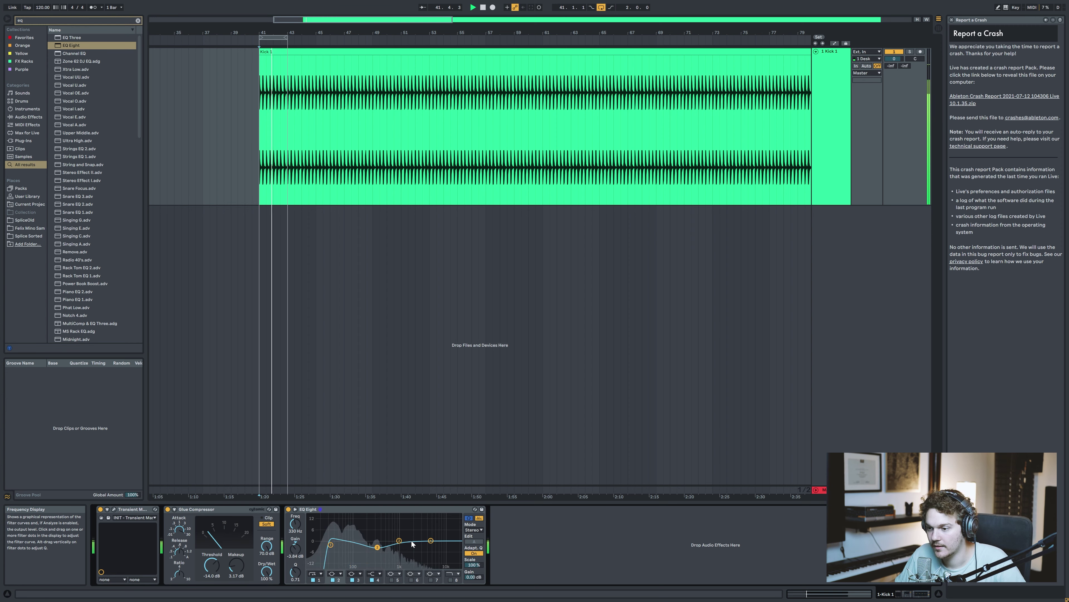
pyautogui.moveTo(398, 541); pyautogui.dragTo(430, 535)
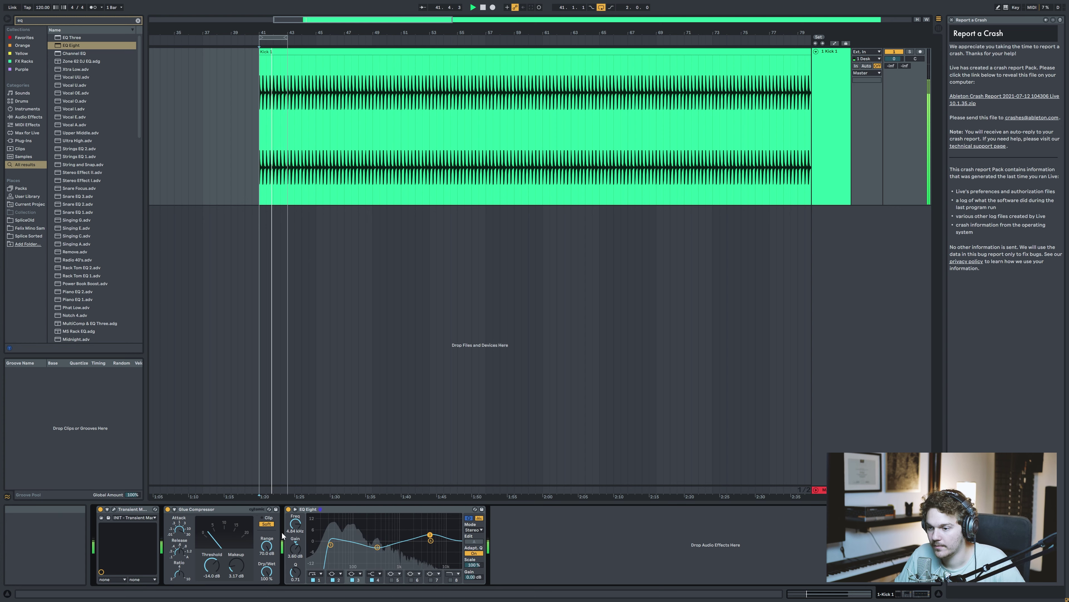
# Step: Compare the kick with EQ Eight bypassed and re-enabled during playback, and stop the loop
pyautogui.click(287, 510)
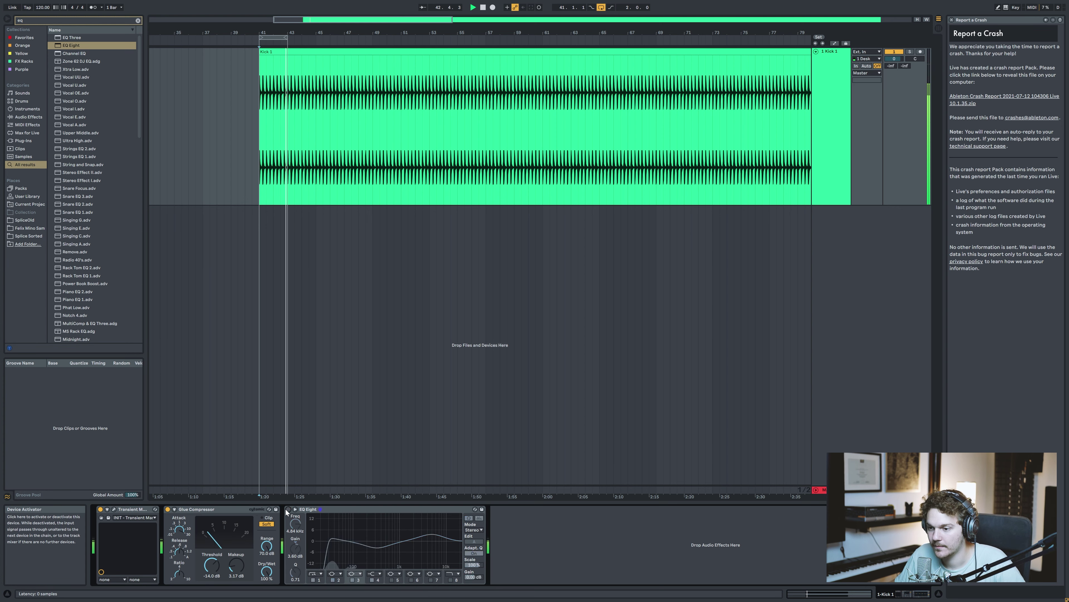
pyautogui.click(287, 510)
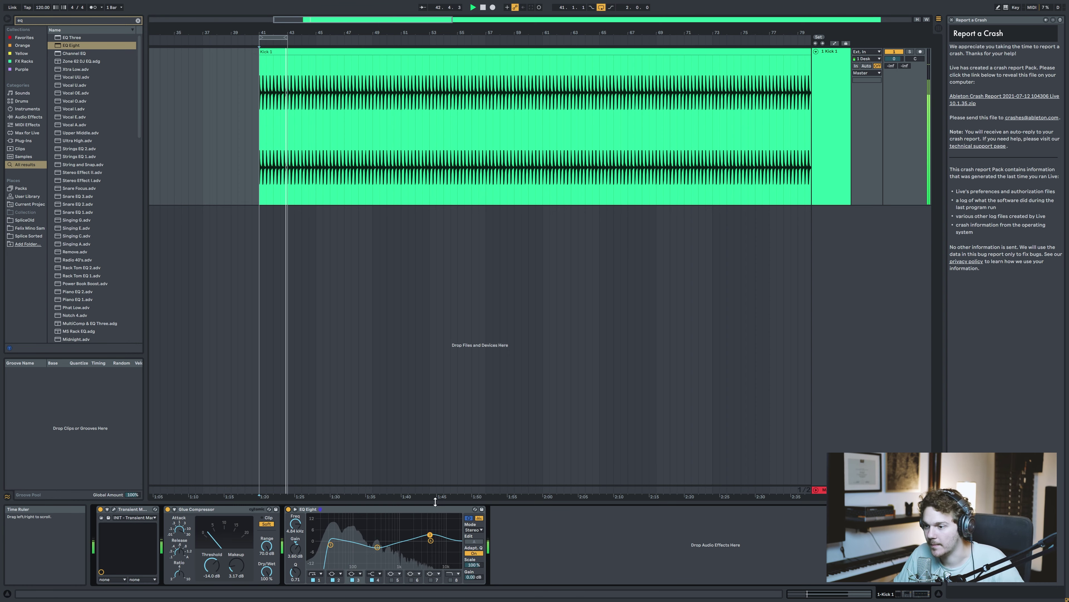
pyautogui.press('space')
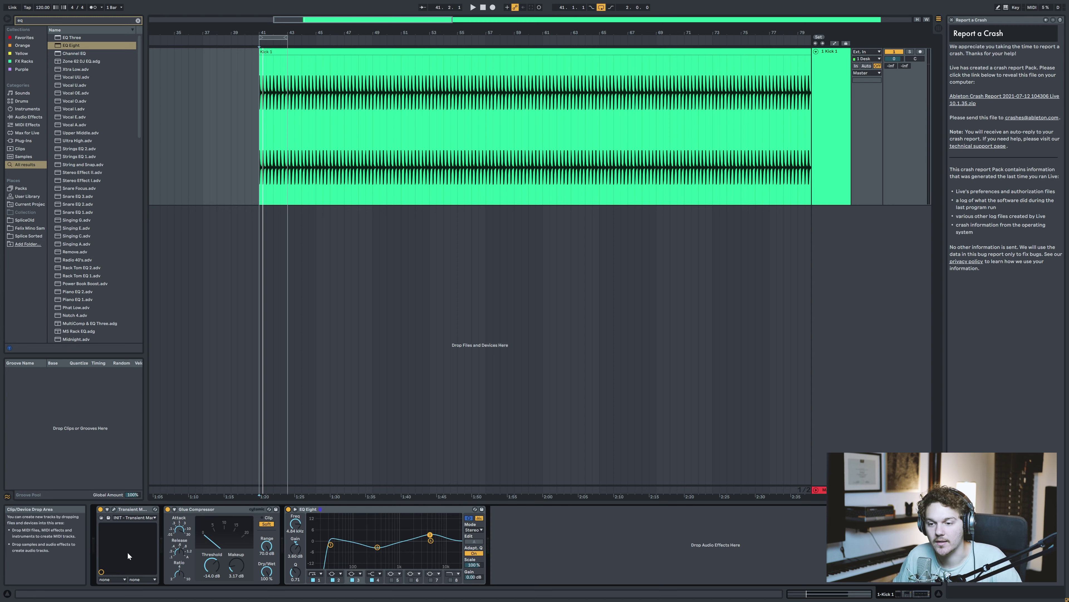
# Step: Search the browser for "compres" and add the stock Compressor after EQ Eight
pyautogui.hotkey('ctrl', 'f')
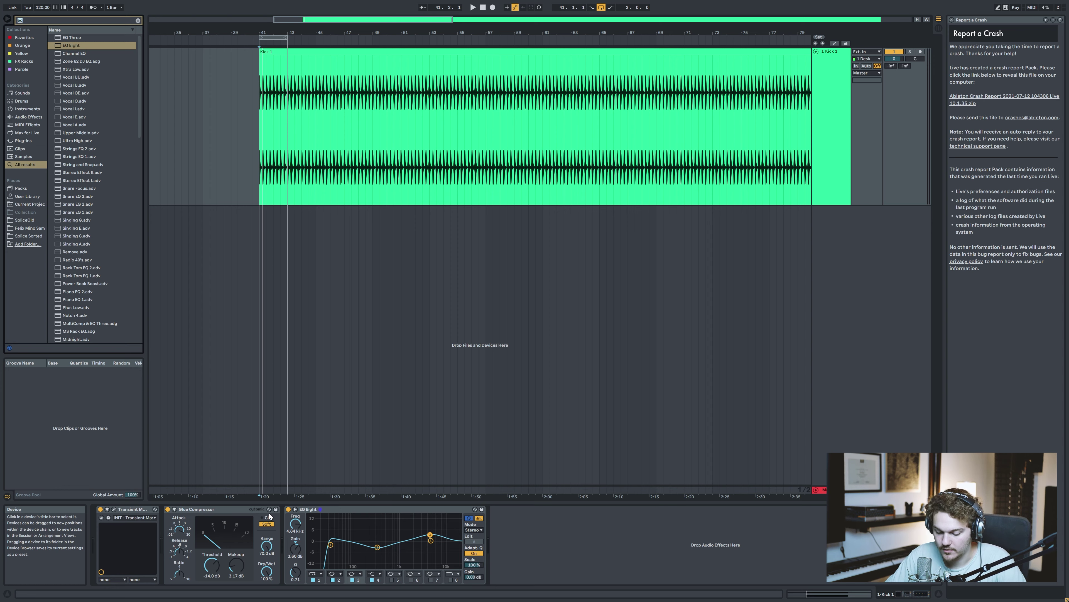
pyautogui.write('com')
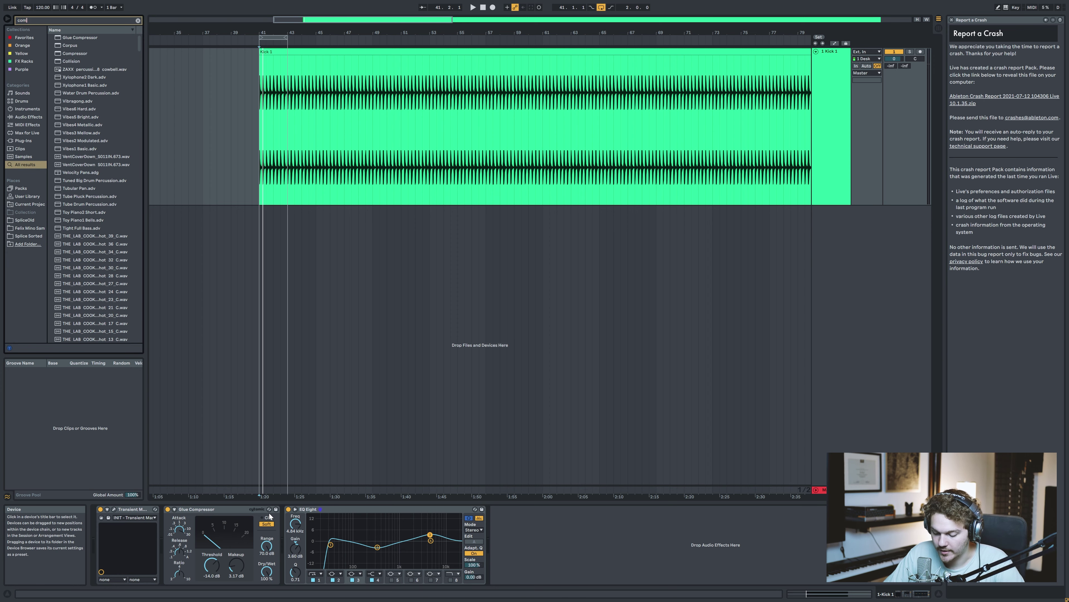
pyautogui.write('pres')
pyautogui.press('Down')
pyautogui.press('Down')
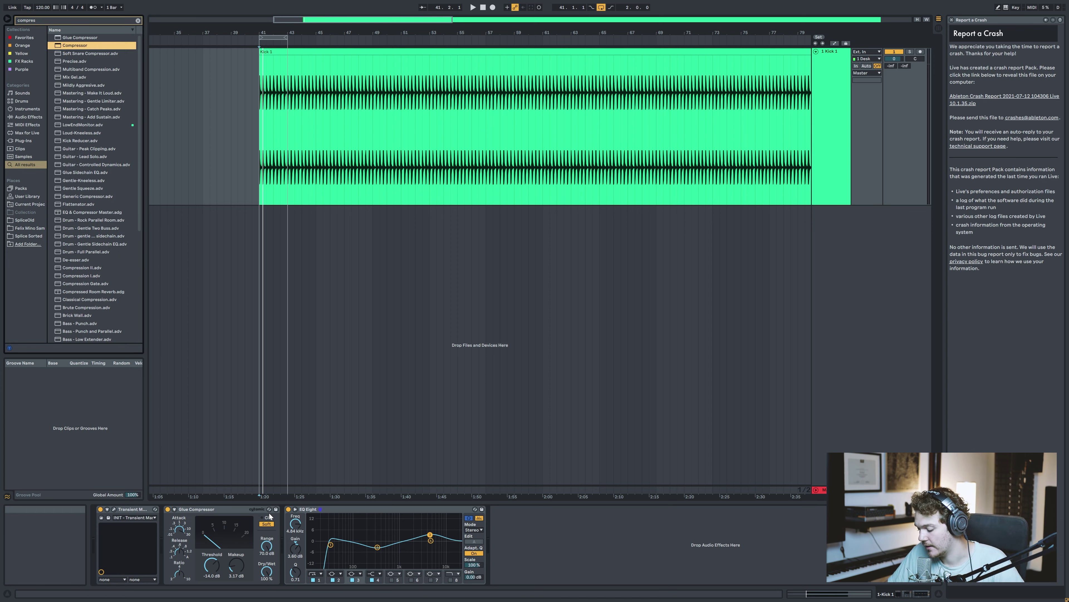
pyautogui.press('Return')
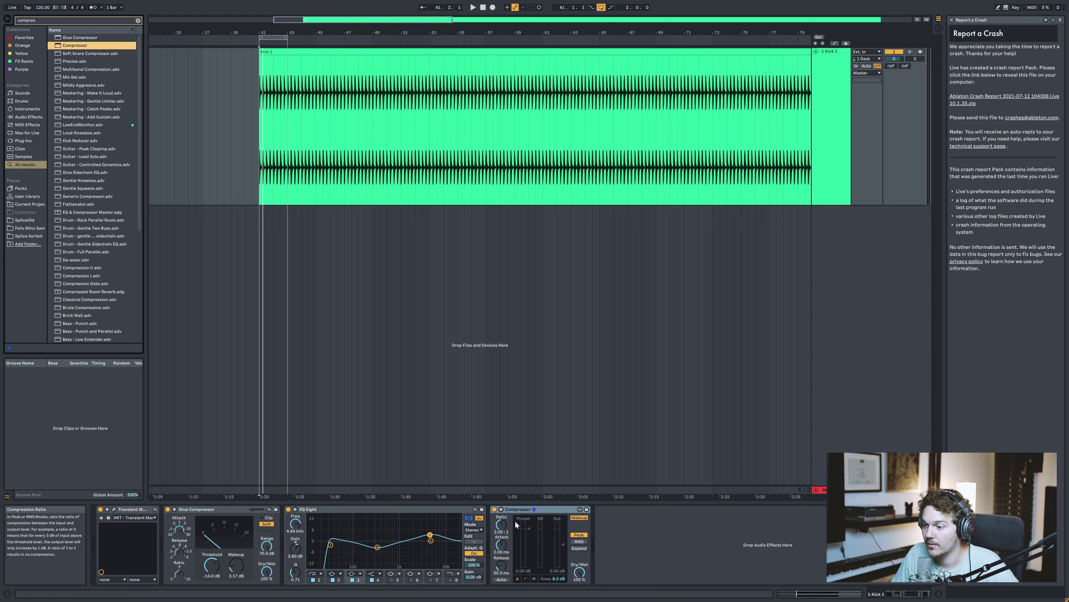
# Step: Set the Compressor's ratio to 7.41:1 and attack to 439 ms, turn off makeup, and lower its threshold to about -44 dB while auditioning
pyautogui.moveTo(501, 546)
pyautogui.mouseDown()
pyautogui.moveTo(502, 528)
pyautogui.moveTo(503, 546)
pyautogui.mouseUp()
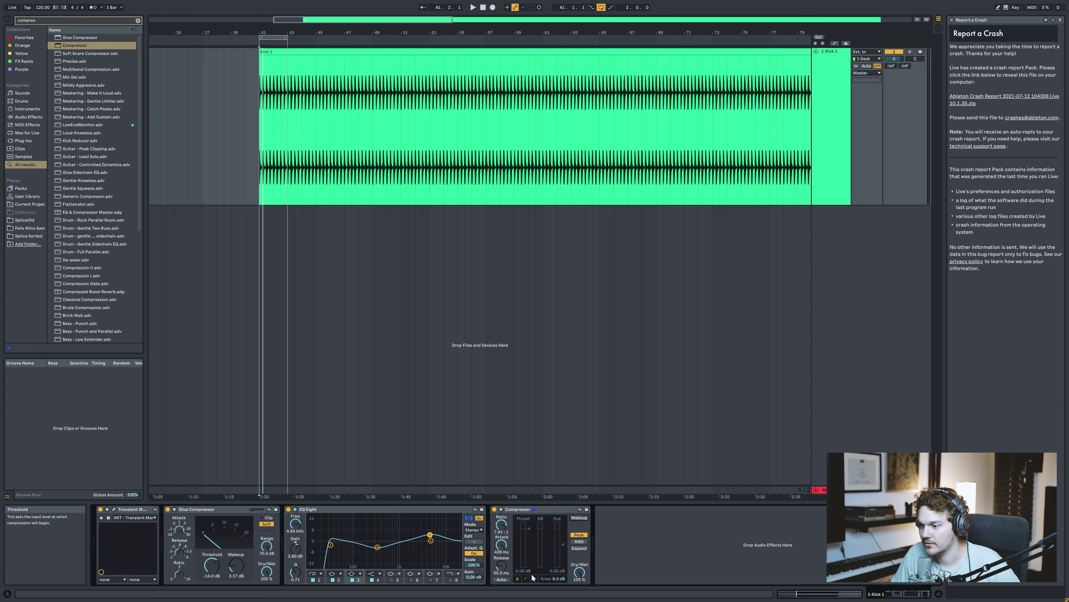
pyautogui.press('space')
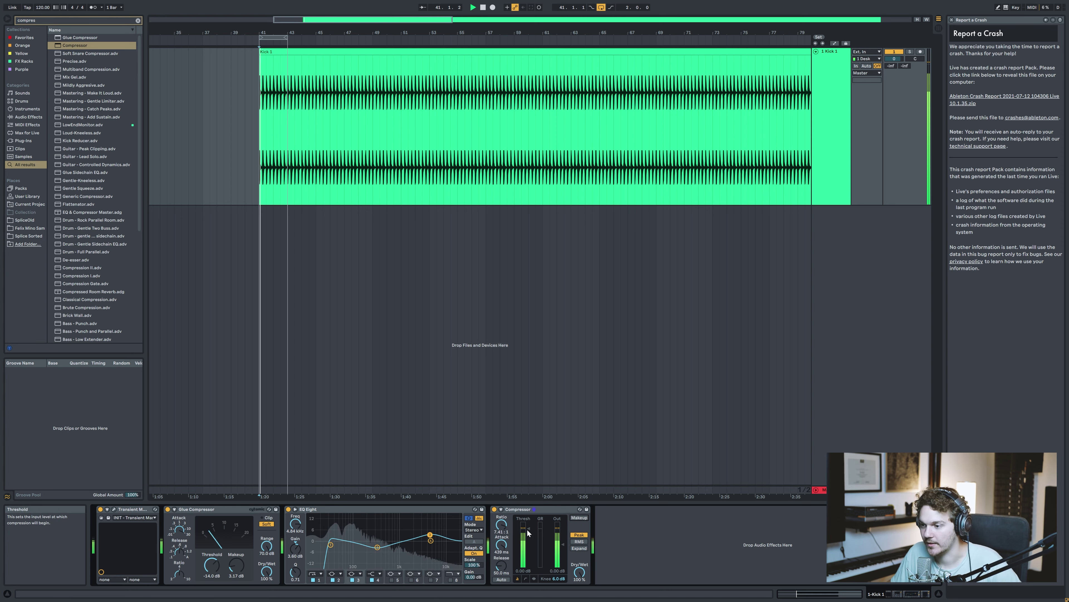
pyautogui.moveTo(529, 527); pyautogui.dragTo(529, 544)
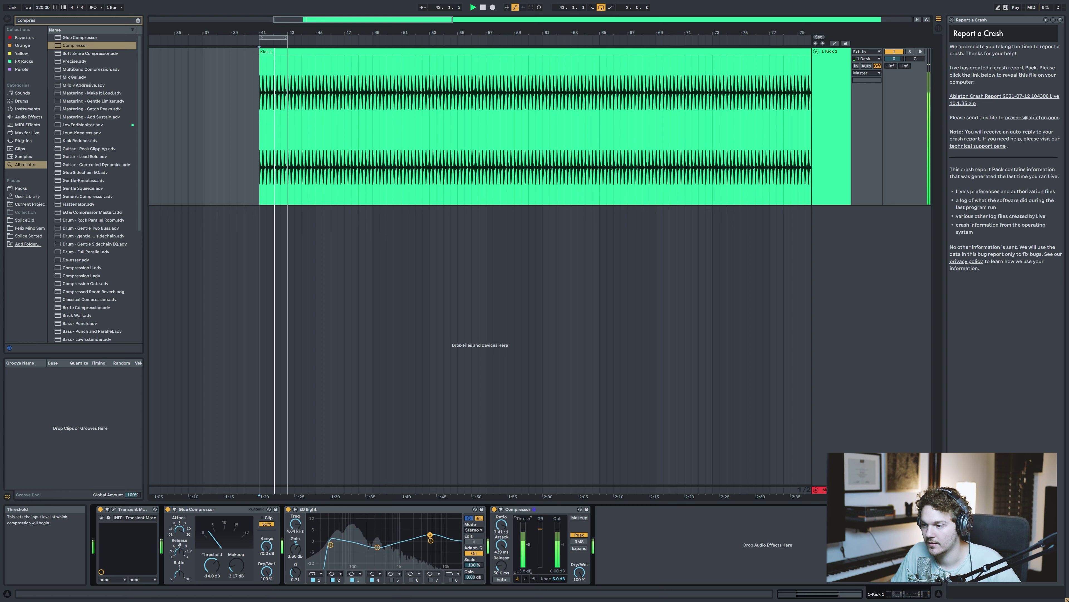
pyautogui.press('space')
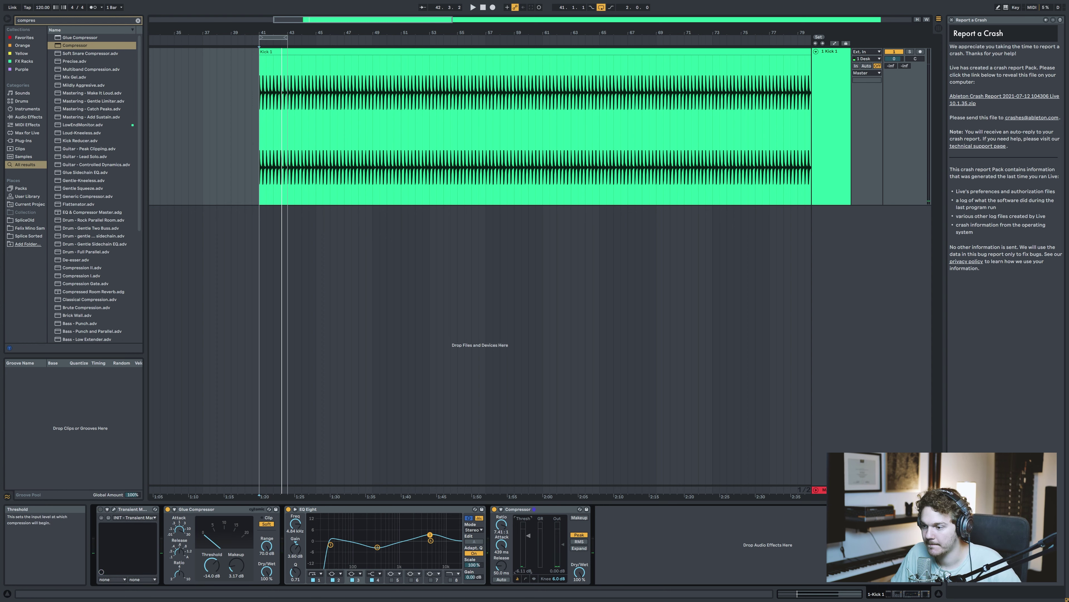
pyautogui.moveTo(528, 546)
pyautogui.mouseDown()
pyautogui.moveTo(528, 528)
pyautogui.moveTo(528, 561)
pyautogui.mouseUp()
pyautogui.press('space')
pyautogui.press('space')
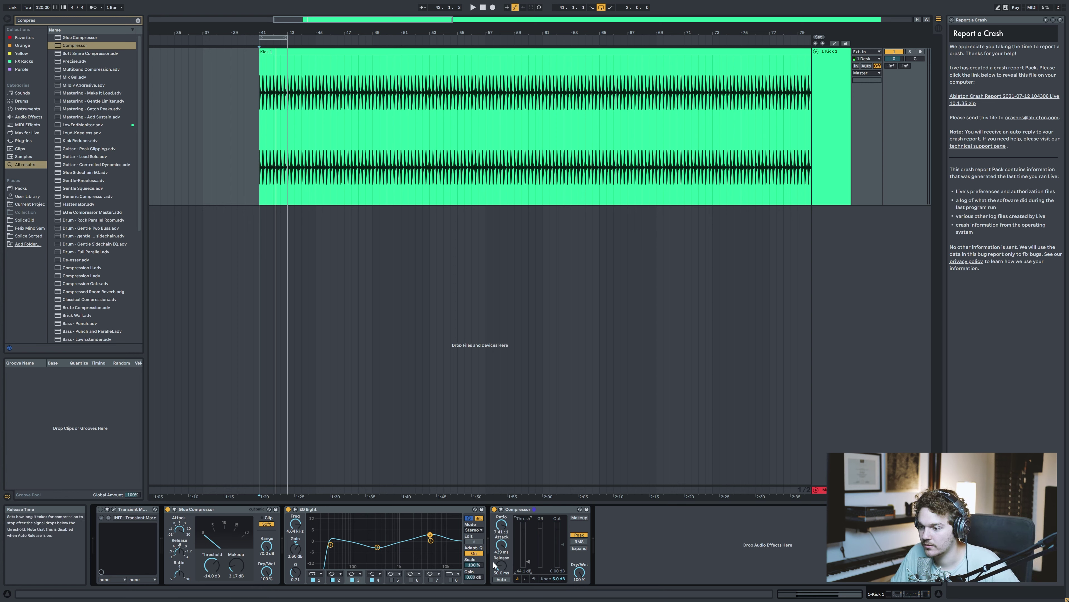
# Step: Shorten the Compressor's release to about 5.3 ms, lower its threshold to -53.0 dB and raise its output gain to 4.29 dB during playback
pyautogui.press('space')
pyautogui.moveTo(509, 571); pyautogui.dragTo(509, 582)
pyautogui.press('space')
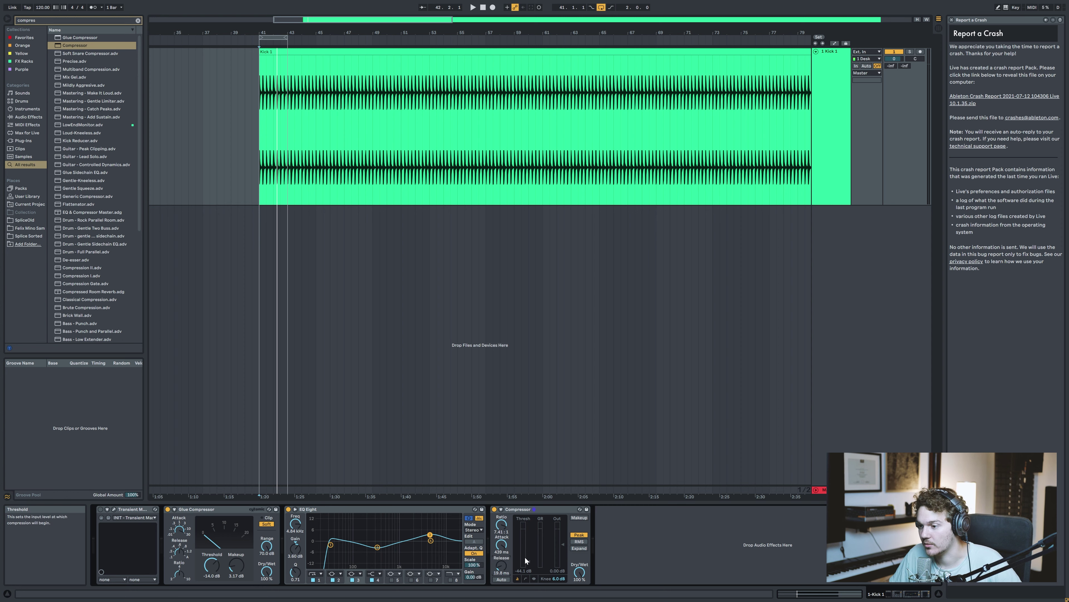
pyautogui.press('space')
pyautogui.moveTo(524, 557); pyautogui.dragTo(501, 567)
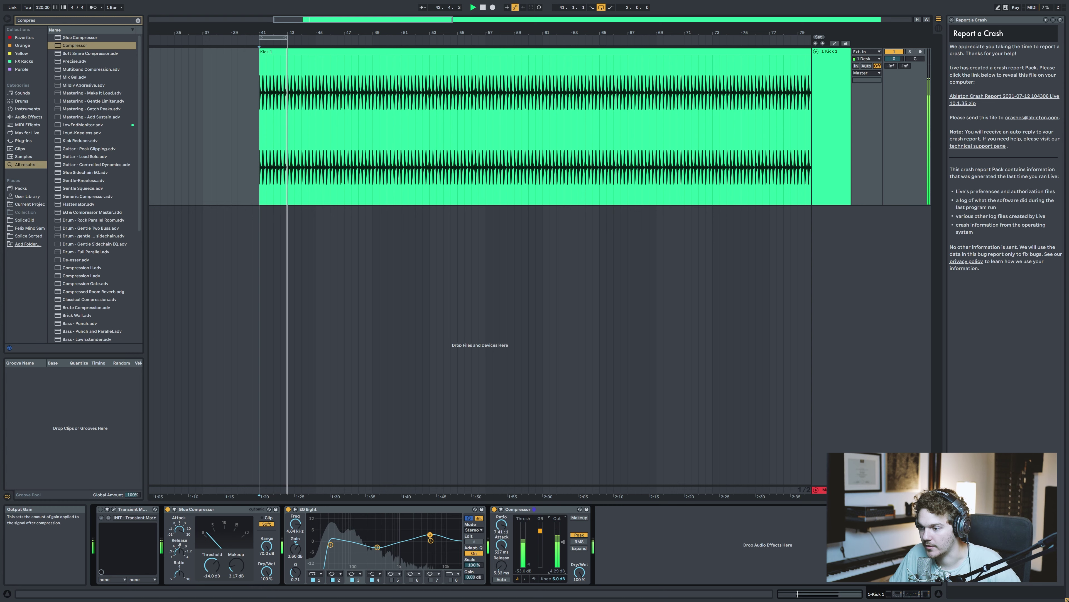
# Step: Show the Compressor's gain reduction view and play the loop to examine how the kick is compressed
pyautogui.click(534, 578)
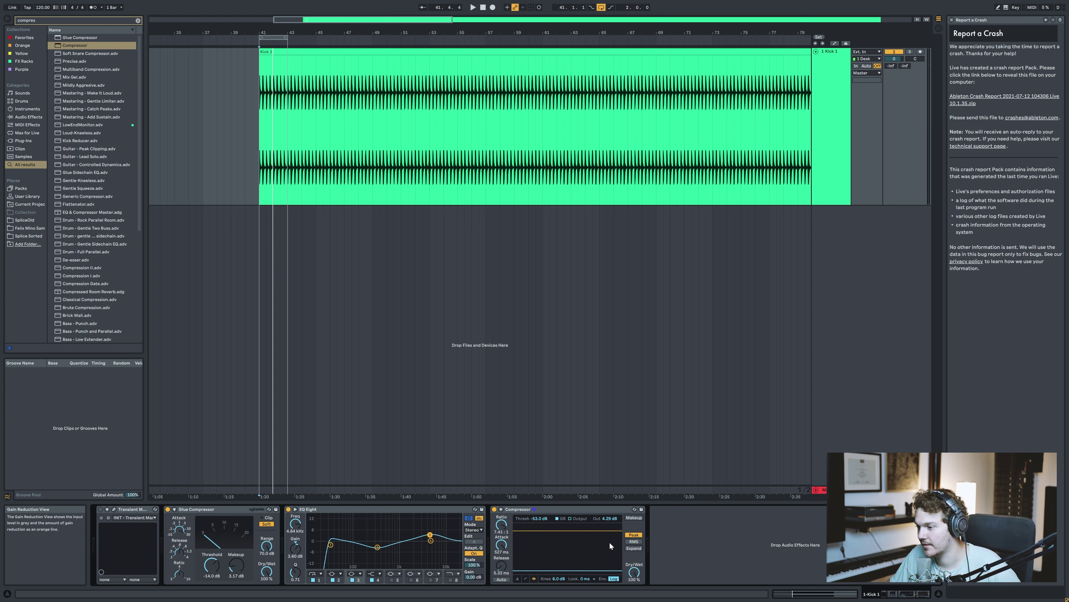
pyautogui.press('space')
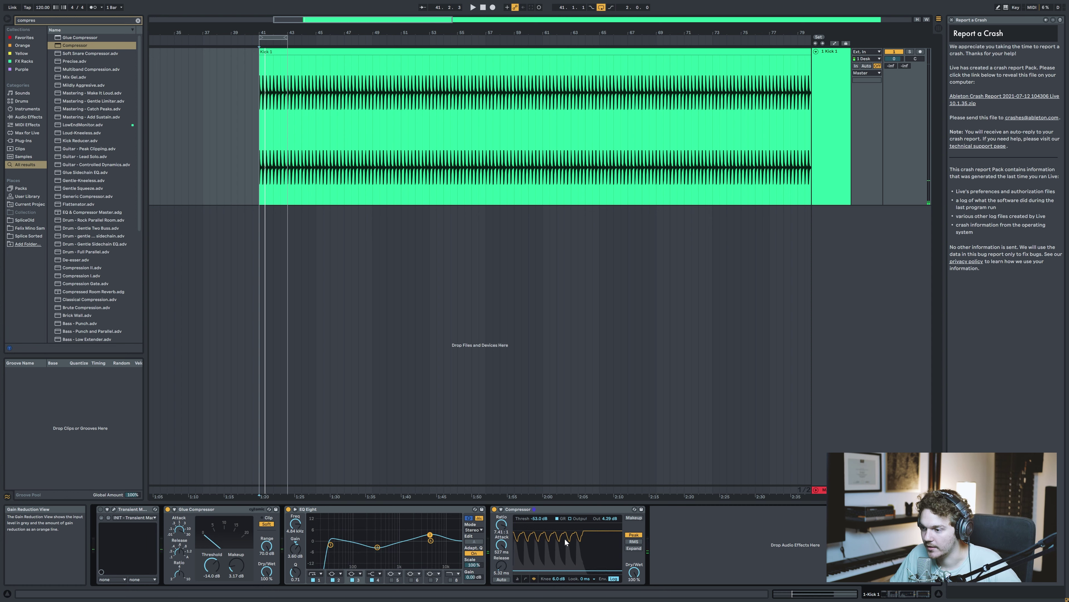
pyautogui.press('space')
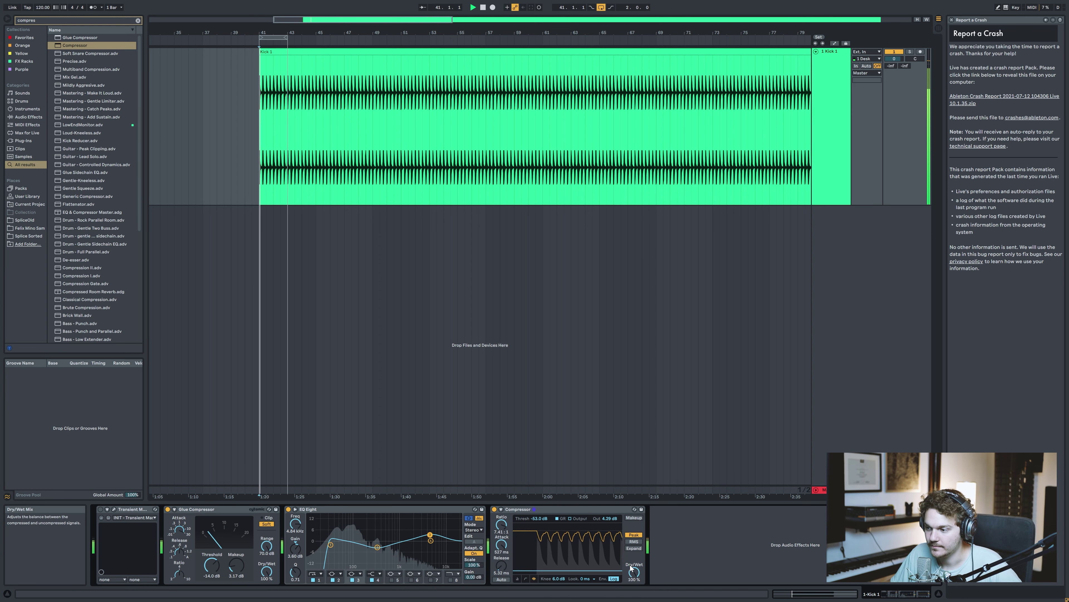
pyautogui.press('space')
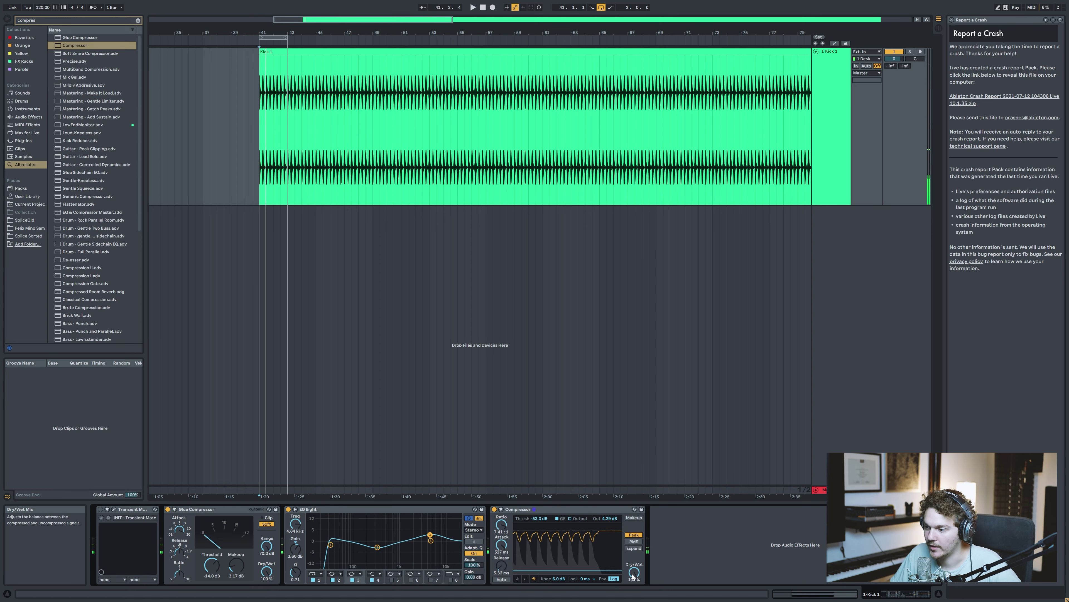
# Step: Compare the Compressor's Dry/Wet mix at 0 % and close to full wet during playback, and switch the Compressor off
pyautogui.moveTo(635, 571); pyautogui.dragTo(634, 575)
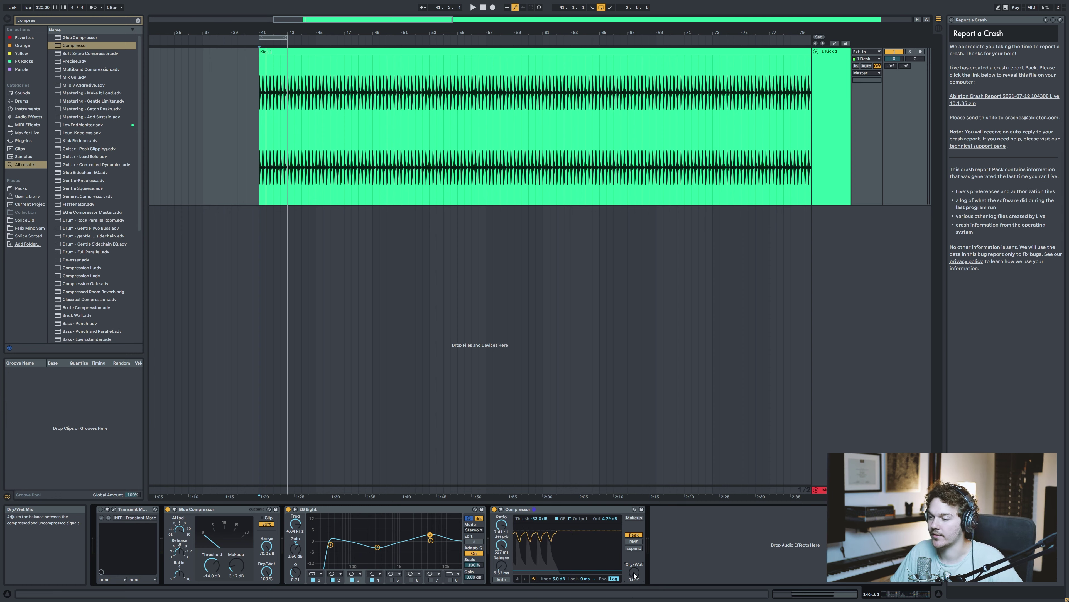
pyautogui.press('space')
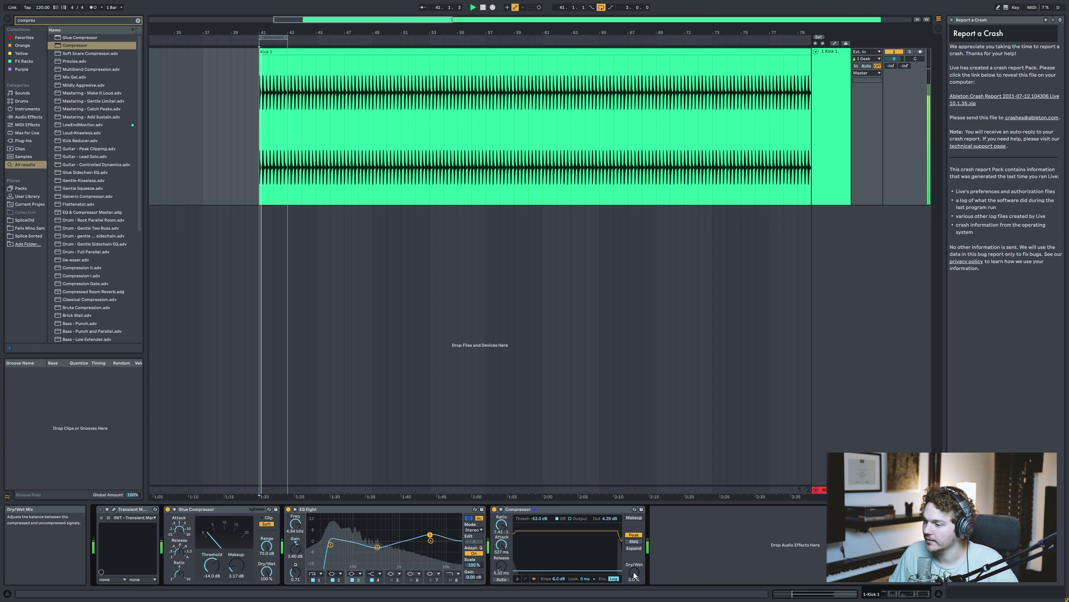
pyautogui.moveTo(634, 576); pyautogui.dragTo(635, 557)
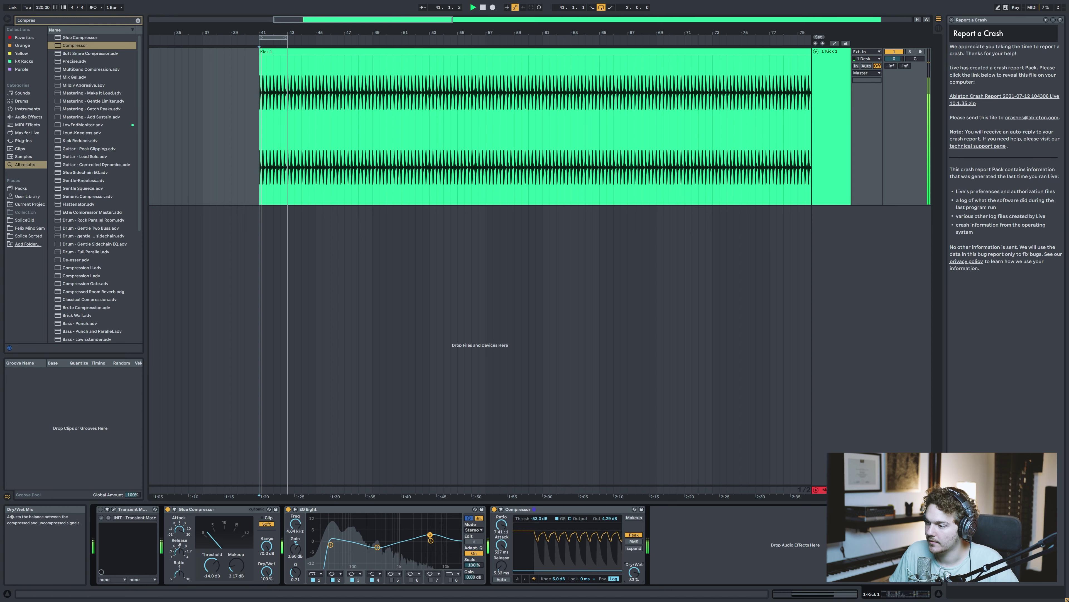
pyautogui.write('3')
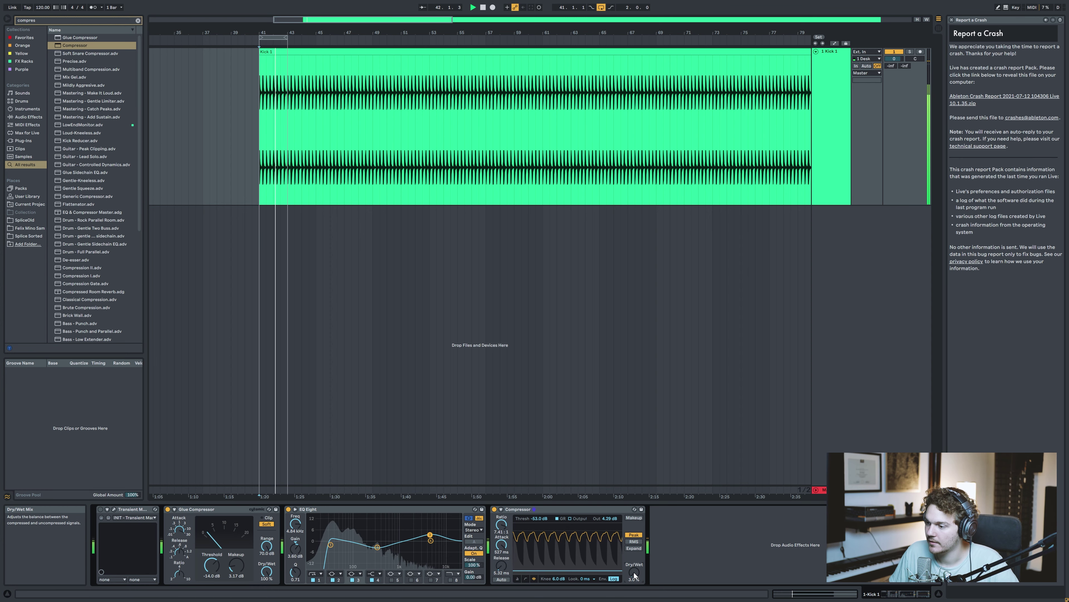
pyautogui.press('Escape')
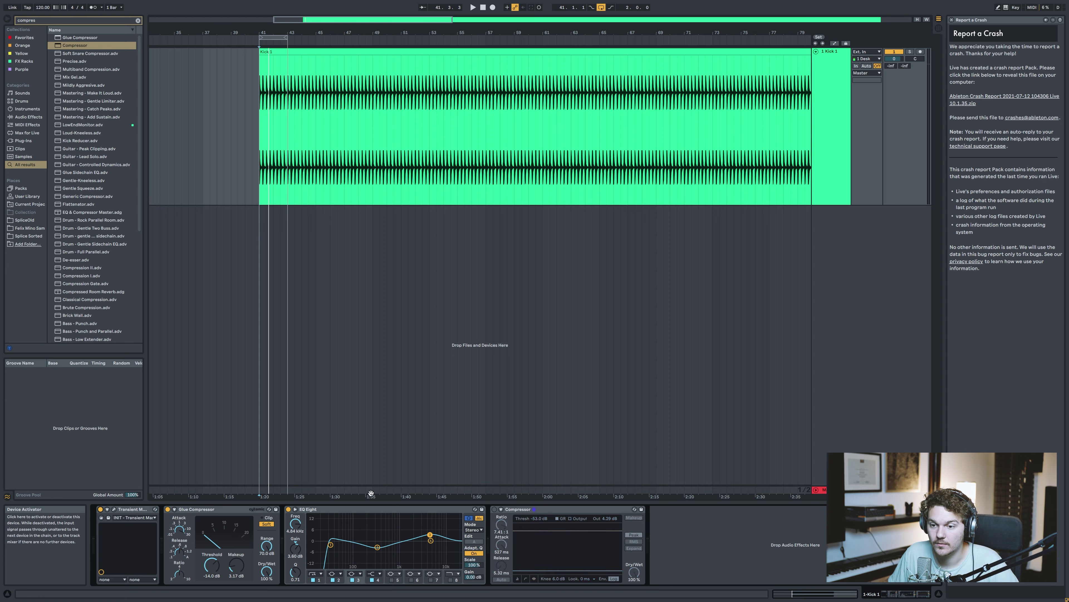
# Step: Group Transient Master, Glue Compressor and EQ Eight into an audio effect rack, and delete the Compressor after it
pyautogui.press('space')
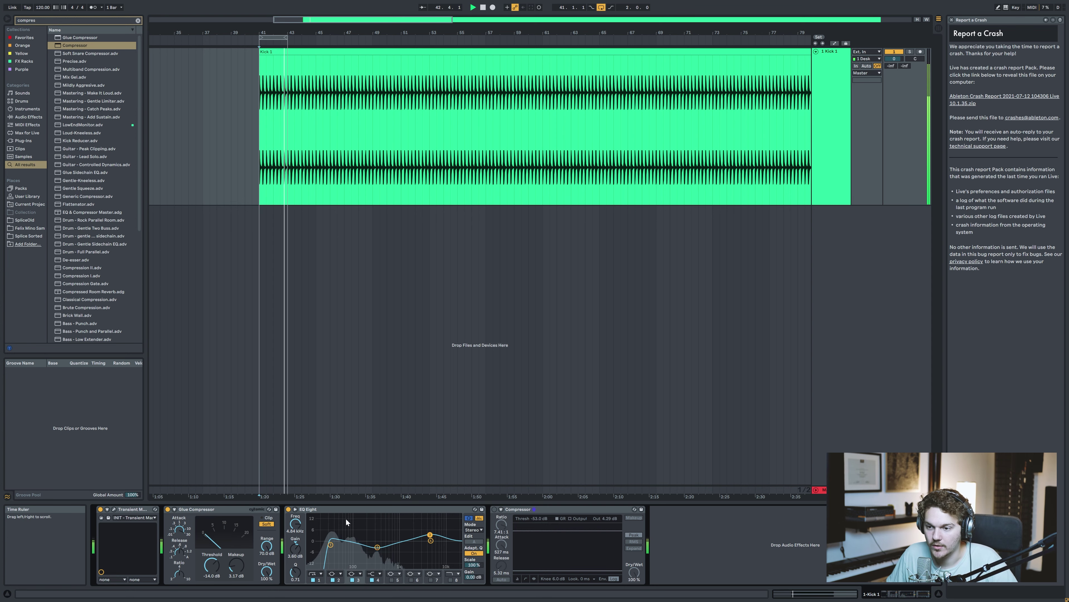
pyautogui.click(336, 509)
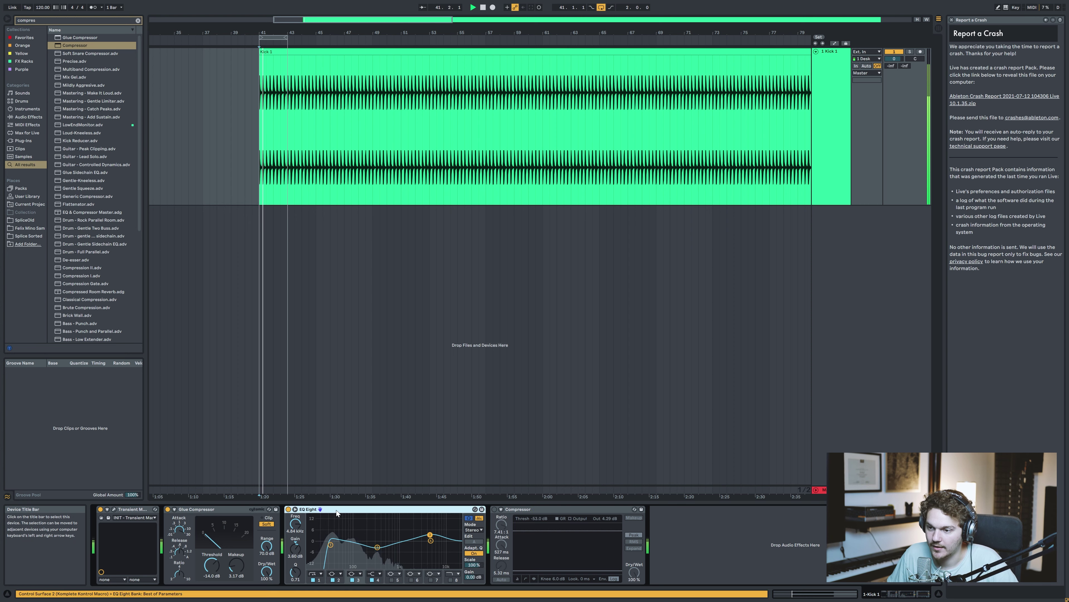
pyautogui.keyDown('shift'); pyautogui.click(122, 510); pyautogui.keyUp('shift')
pyautogui.hotkey('ctrl', 'g')
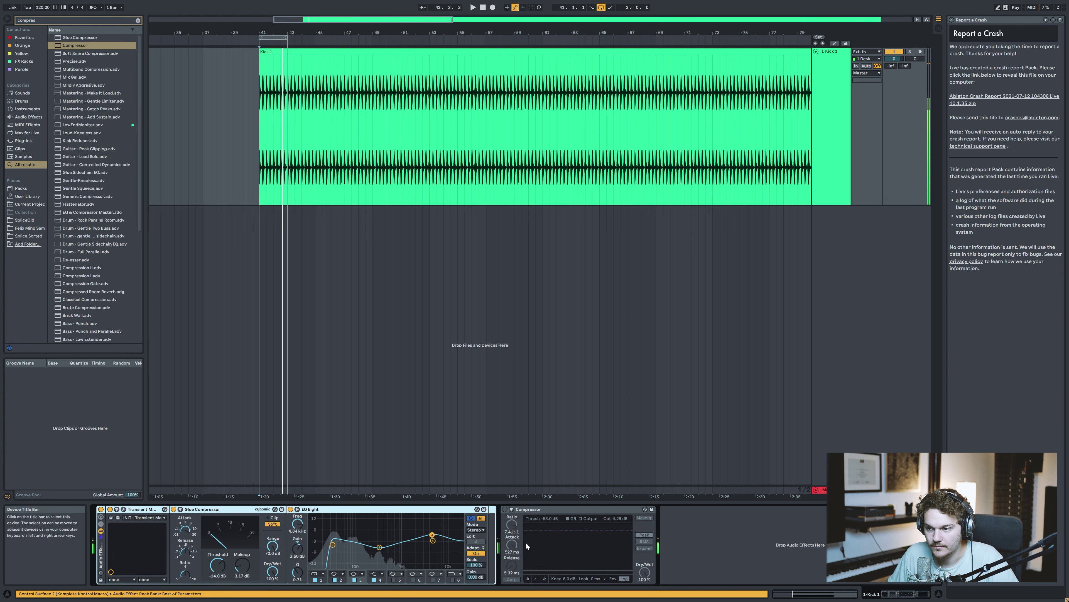
pyautogui.click(535, 508)
pyautogui.press('Delete')
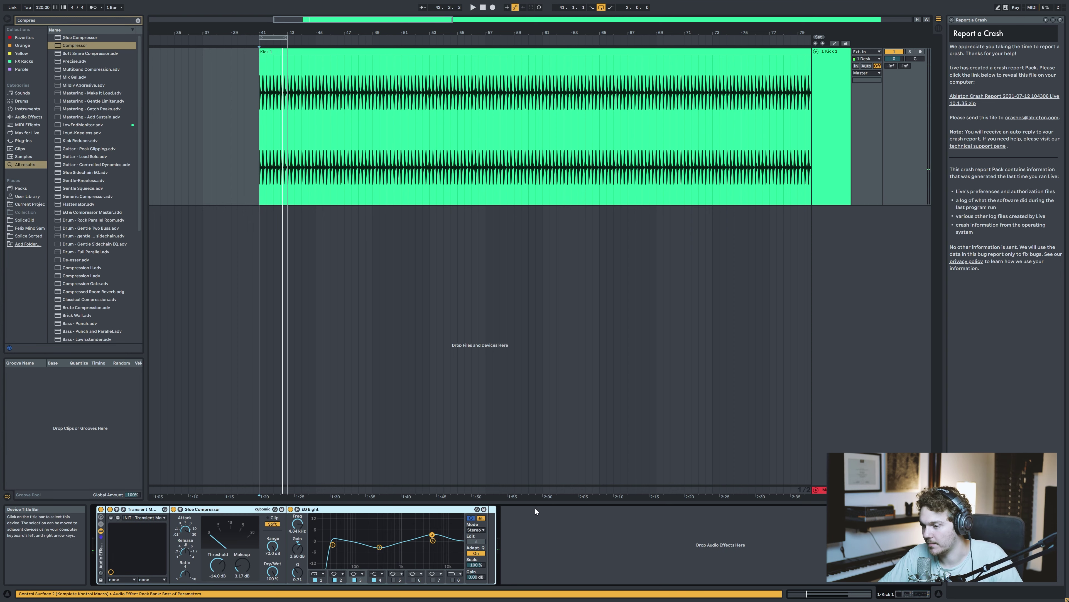
# Step: Compare the kick with the whole effect rack bypassed and enabled while the loop plays
pyautogui.click(101, 509)
pyautogui.press('space')
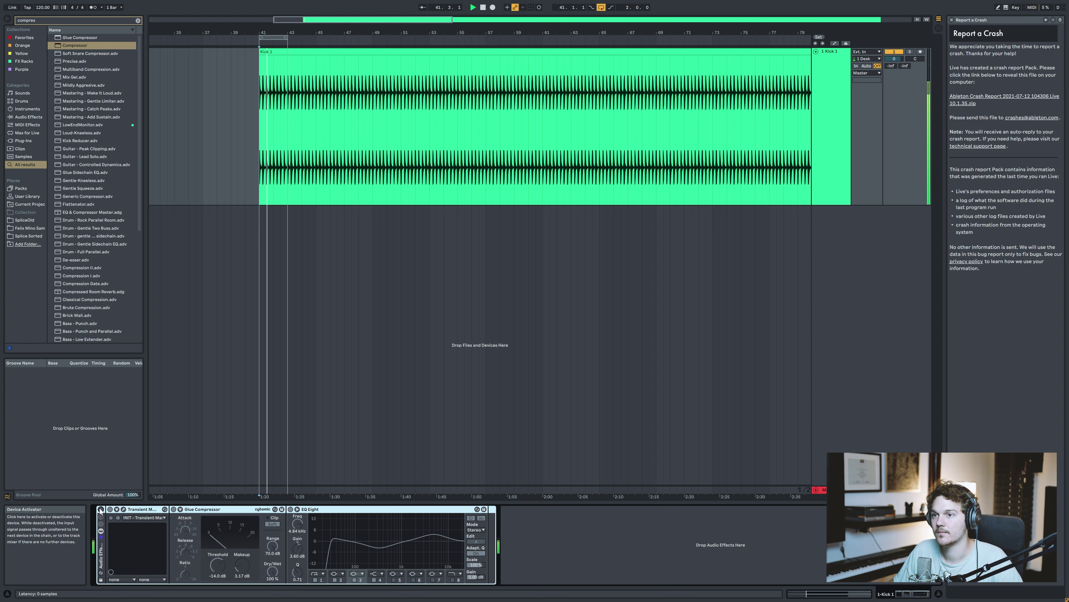
pyautogui.click(101, 510)
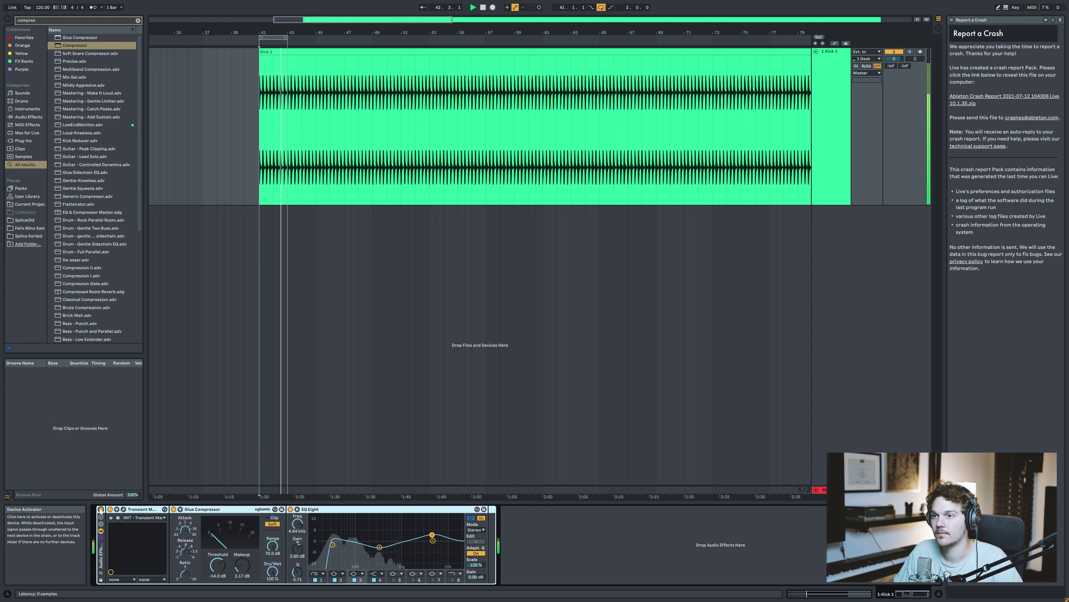
pyautogui.click(100, 510)
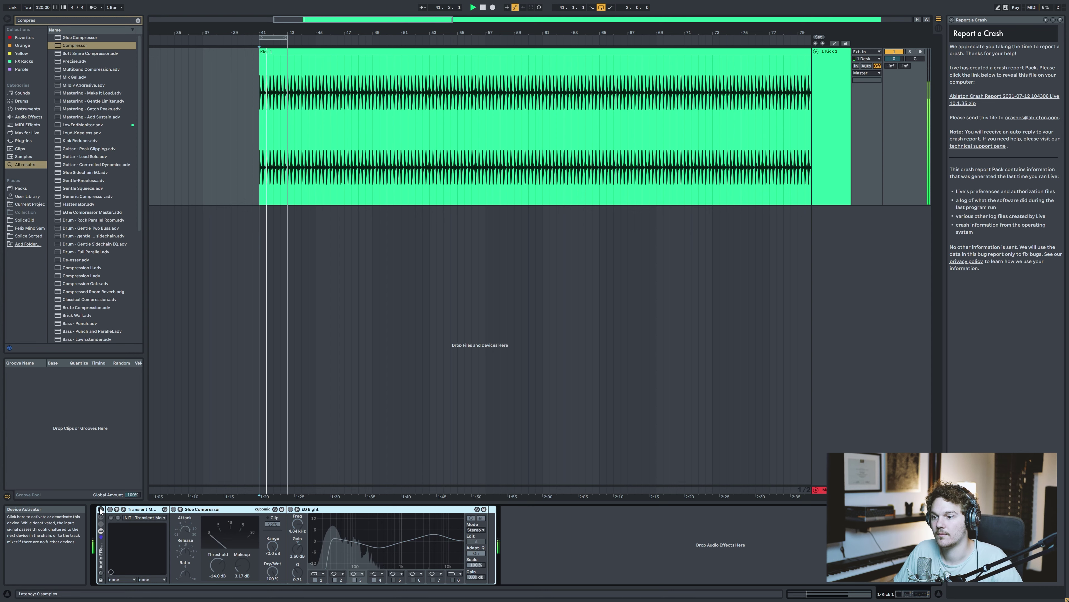
pyautogui.click(101, 509)
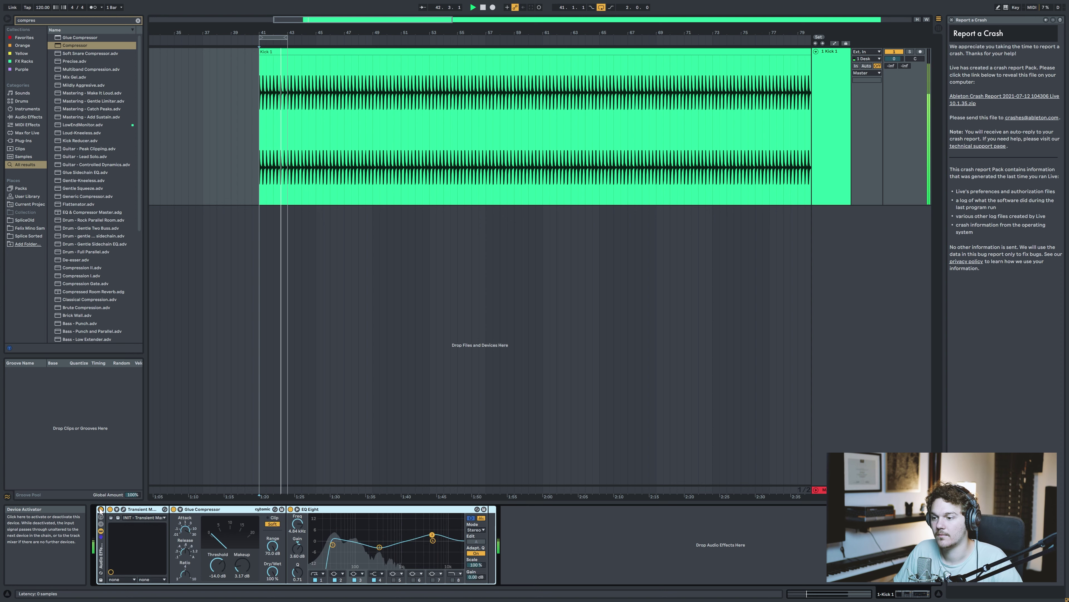